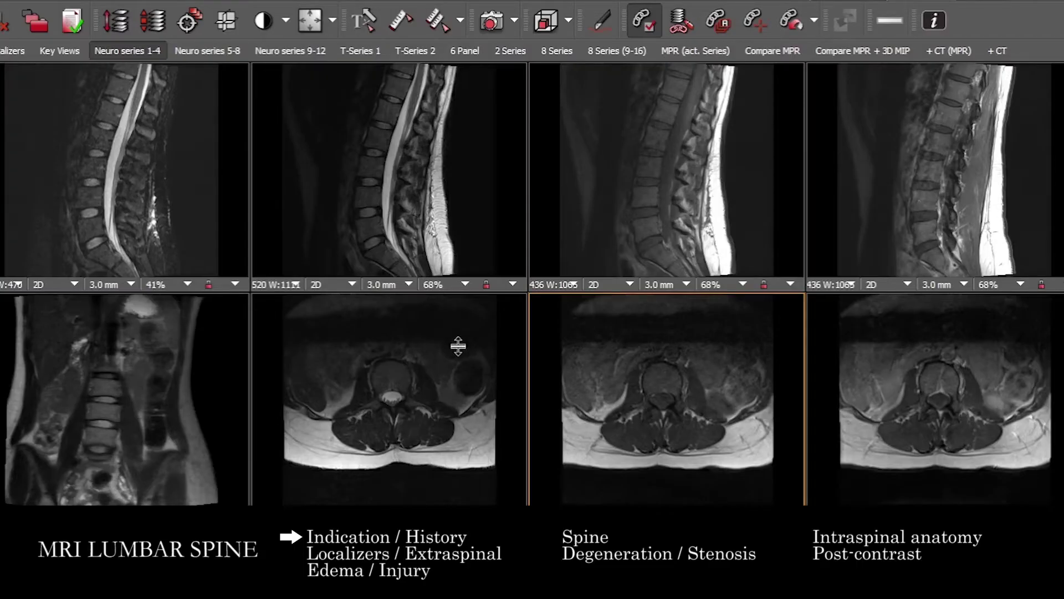
- Activate the top-left sagittal view and page the four linked sagittal series to a new lumbar slice
click(229, 226)
scroll(229, 226, down, 3)
scroll(213, 227, down, 4)
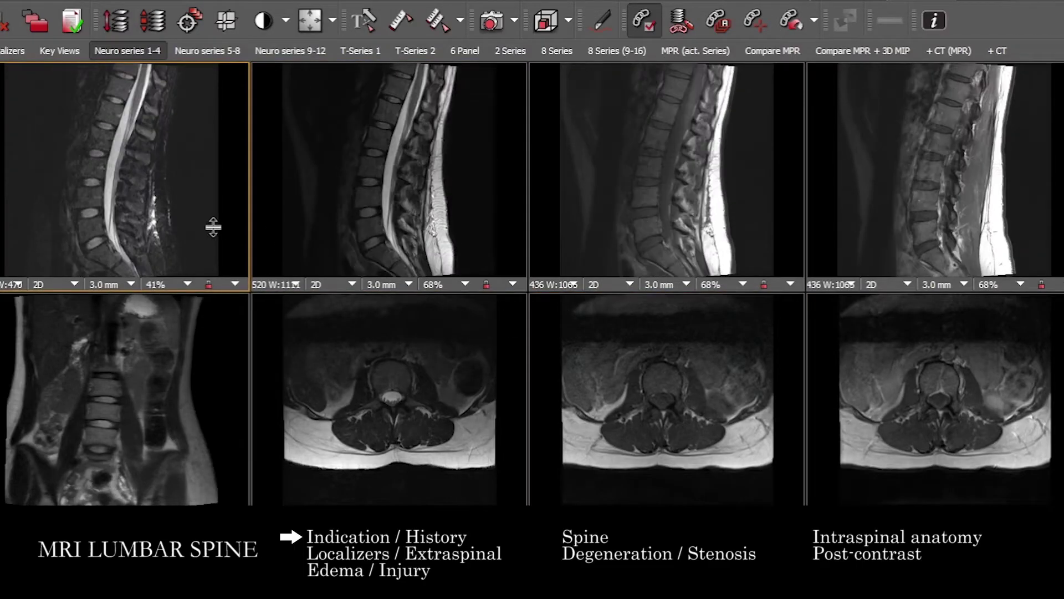
scroll(214, 227, down, 2)
scroll(66, 209, down, 2)
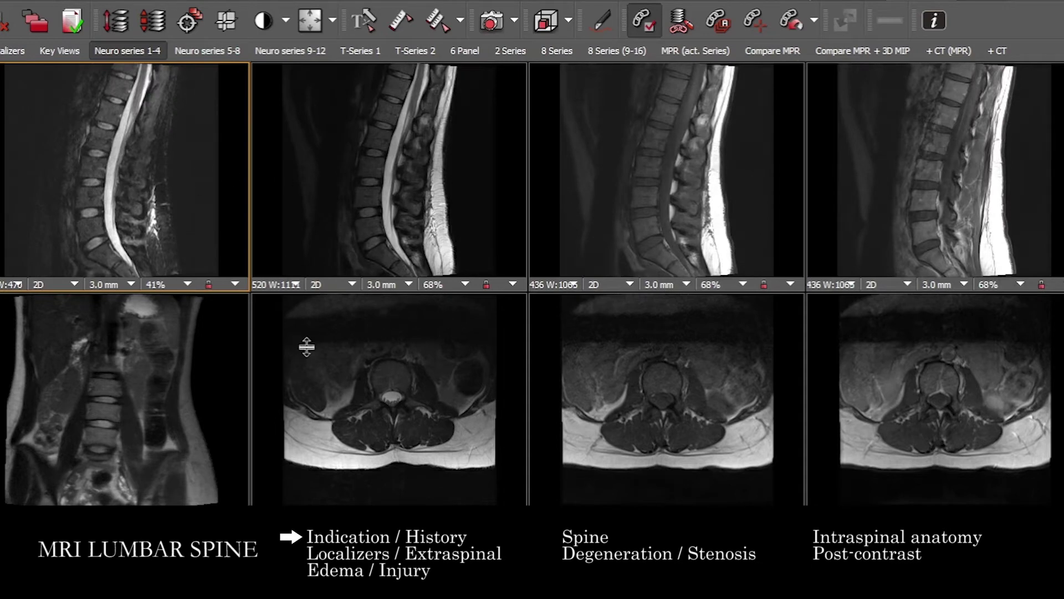
scroll(62, 362, down, 1)
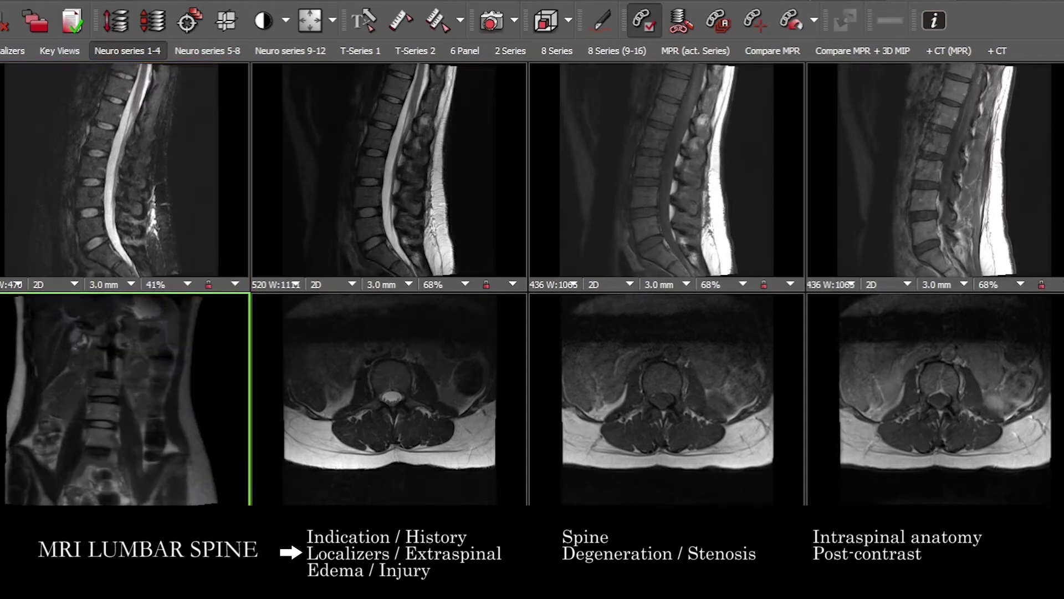
- Open the localizer series in its own viewer, page through it, then close it
double_click(62, 361)
scroll(549, 383, down, 5)
scroll(565, 381, down, 4)
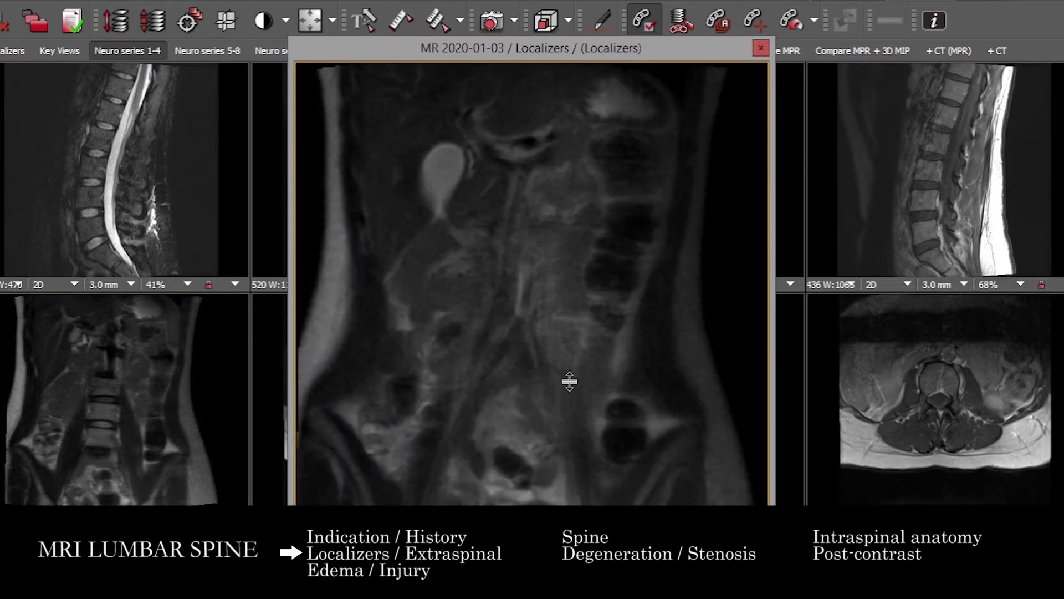
scroll(498, 227, up, 6)
scroll(608, 163, up, 2)
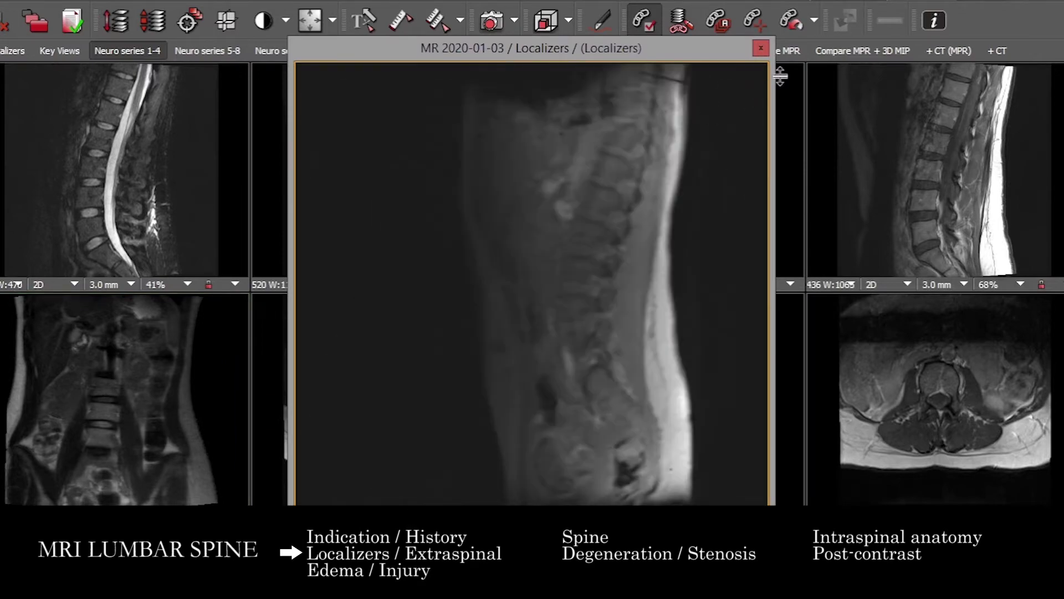
click(762, 48)
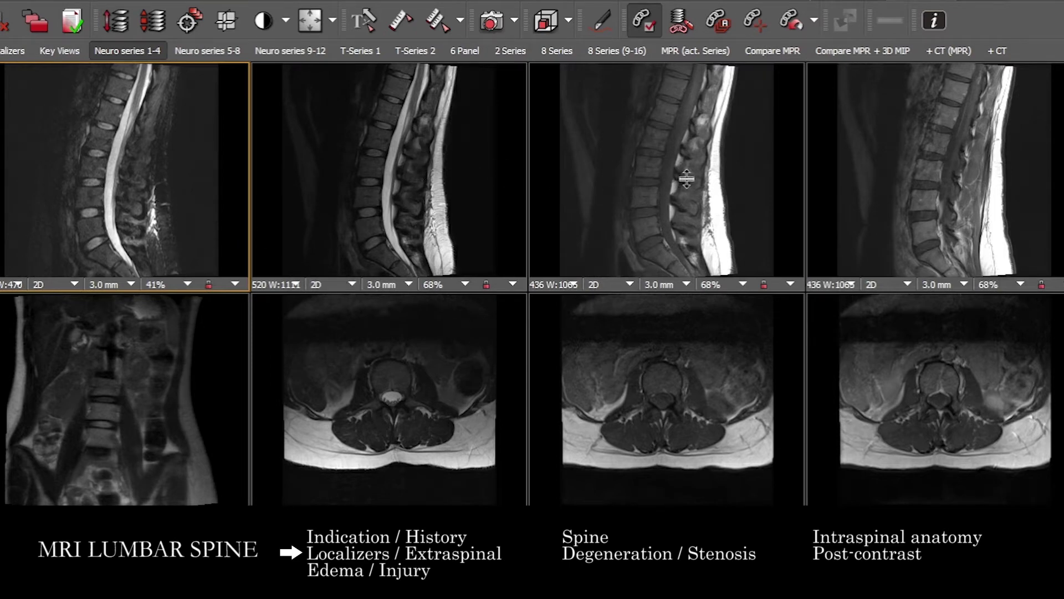
- Page the viewports forward, moving the coronal series to a more posterior slice
scroll(885, 150, down, 3)
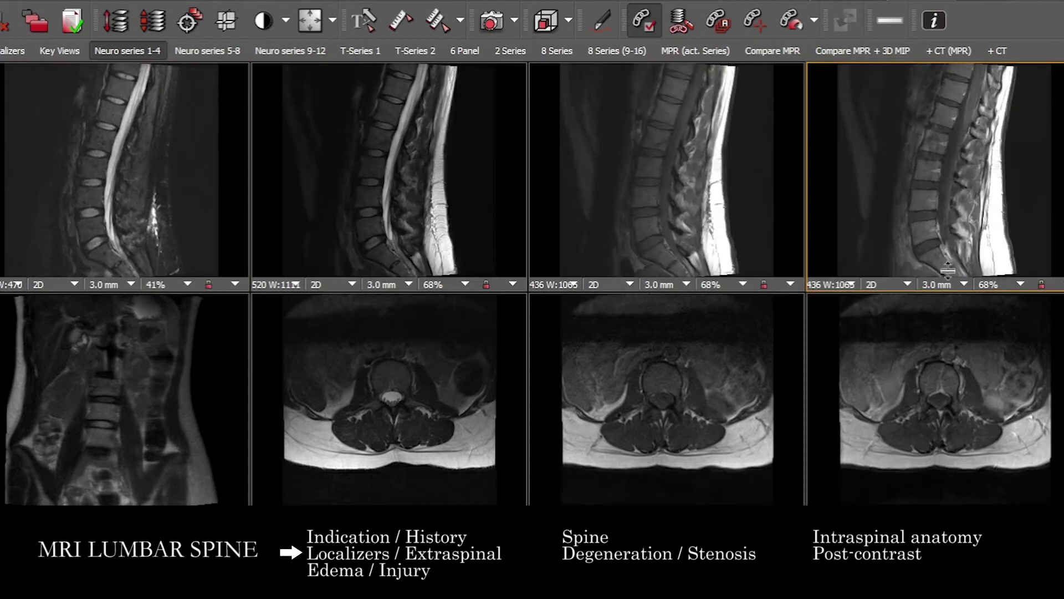
scroll(648, 373, down, 3)
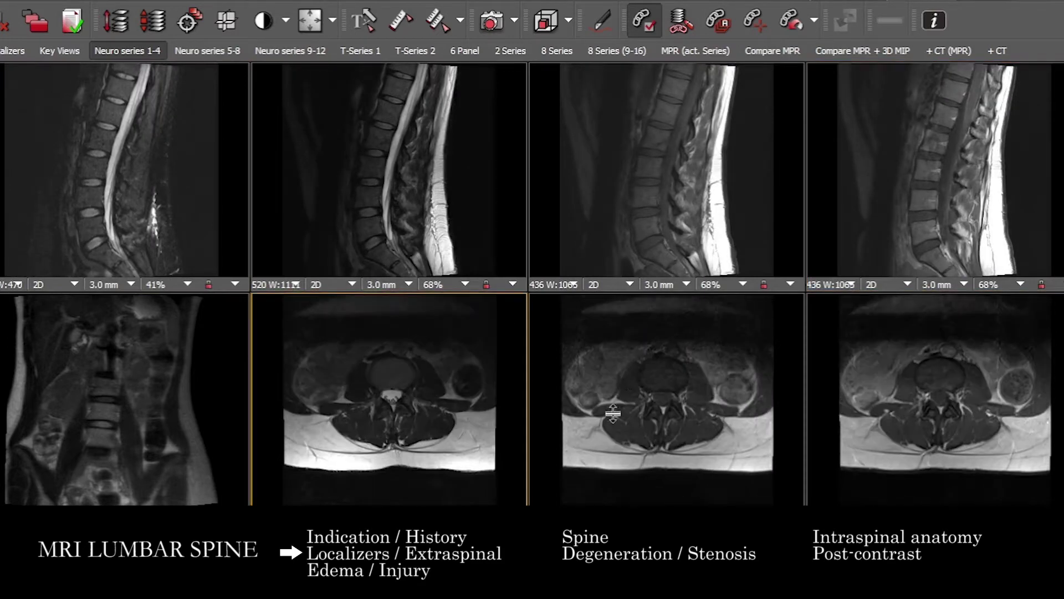
scroll(648, 373, down, 4)
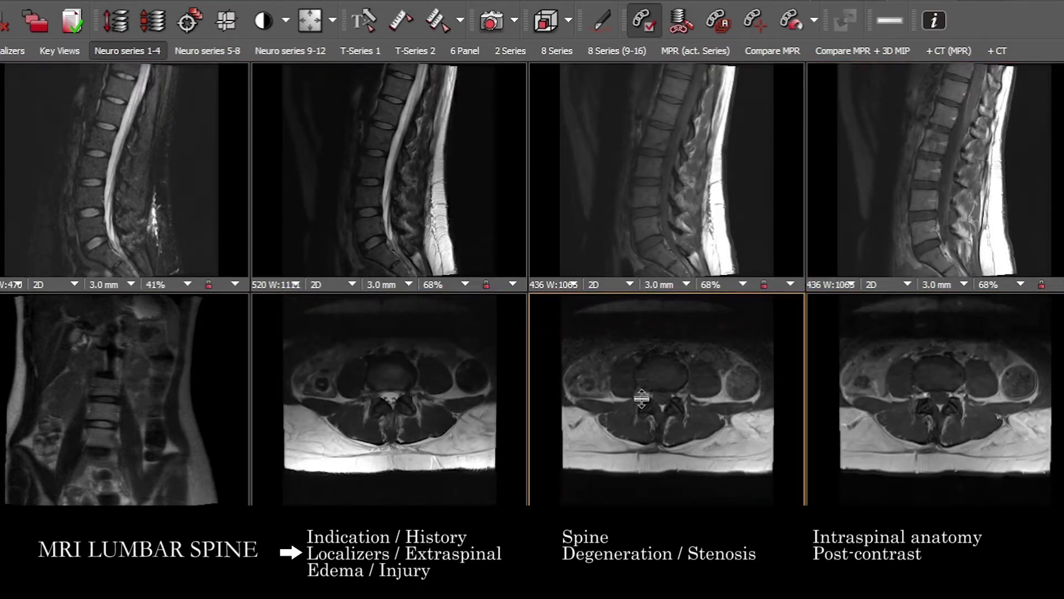
scroll(124, 404, down, 5)
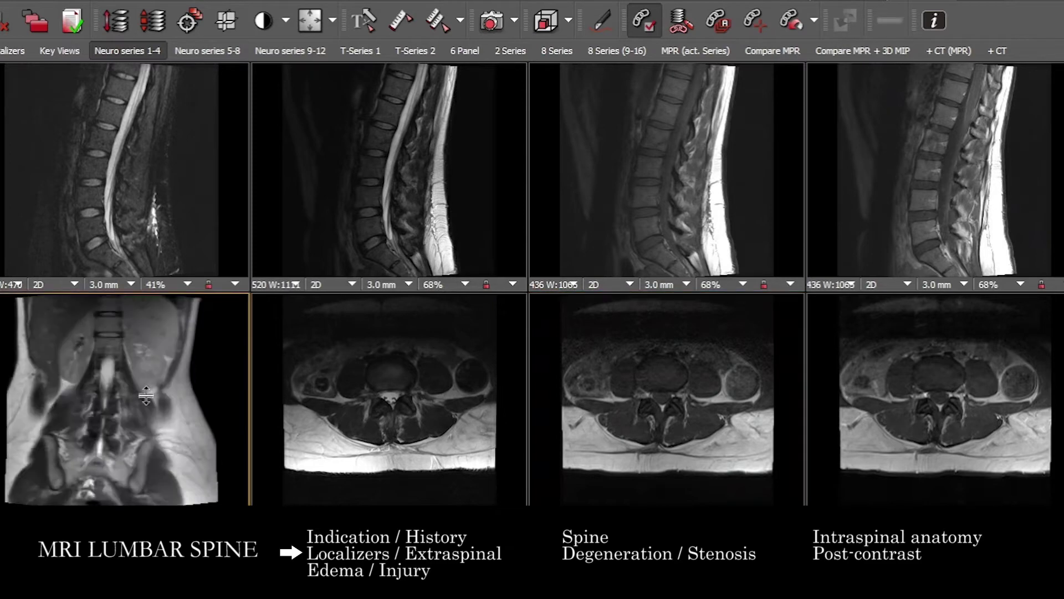
scroll(135, 370, down, 1)
scroll(126, 176, down, 4)
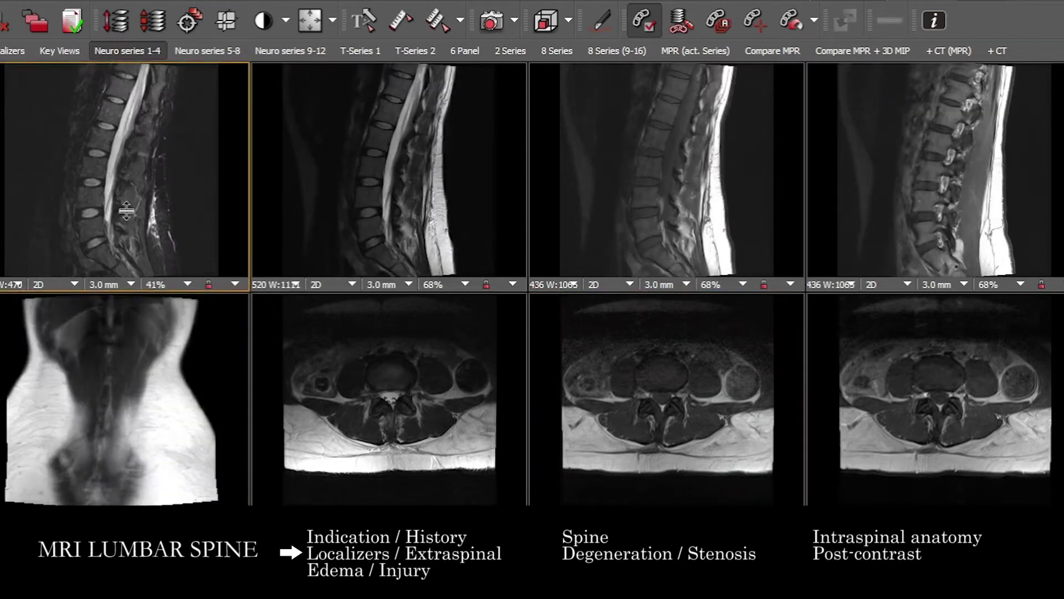
- Review the first sagittal series full-size near midline, then restore the eight-panel layout
double_click(127, 176)
double_click(221, 194)
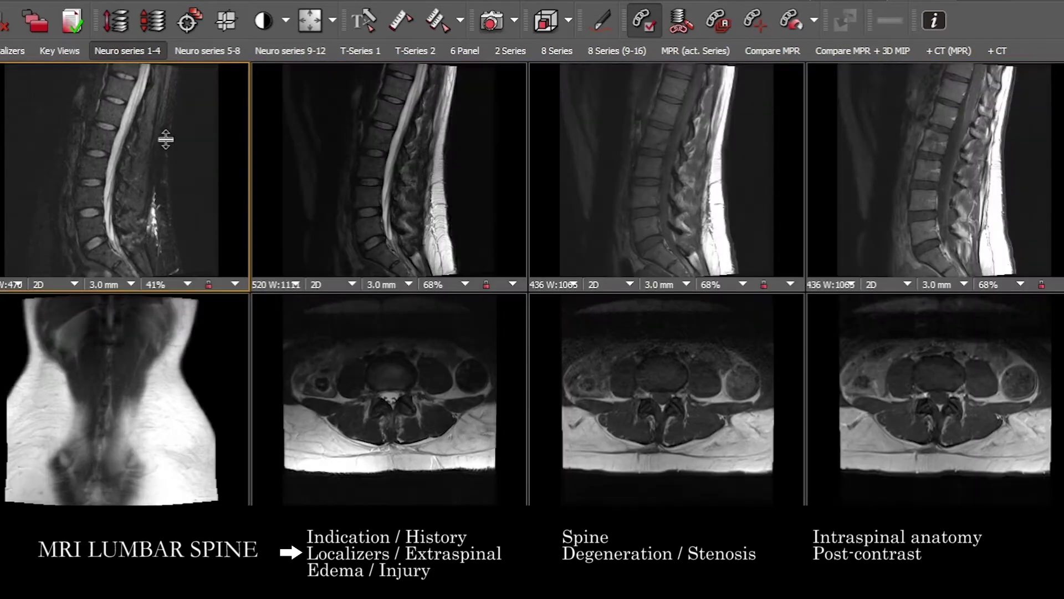
double_click(143, 161)
scroll(451, 200, down, 5)
scroll(502, 283, up, 5)
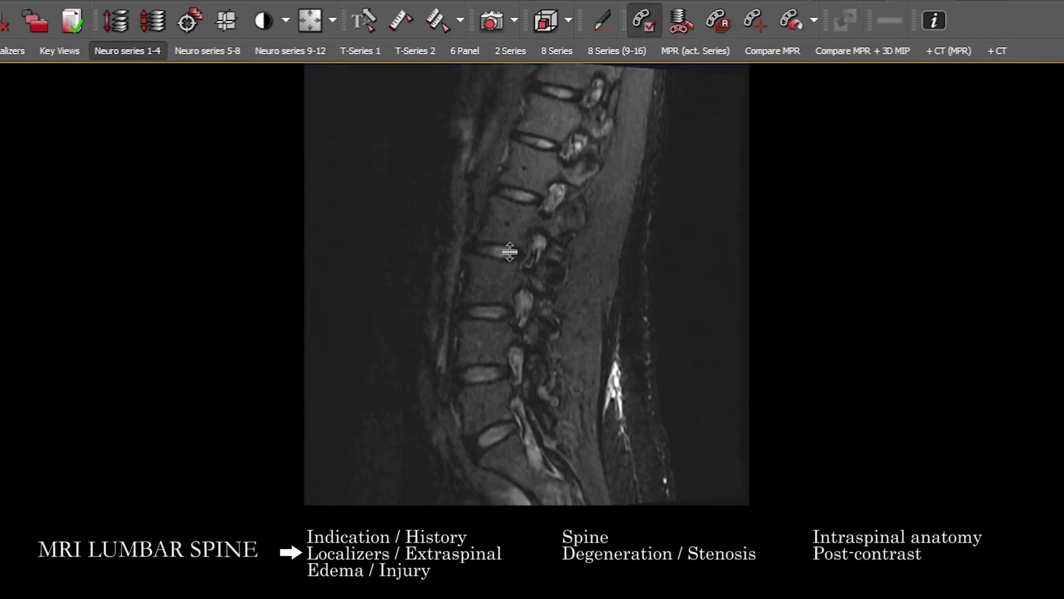
scroll(527, 207, down, 3)
scroll(488, 104, down, 2)
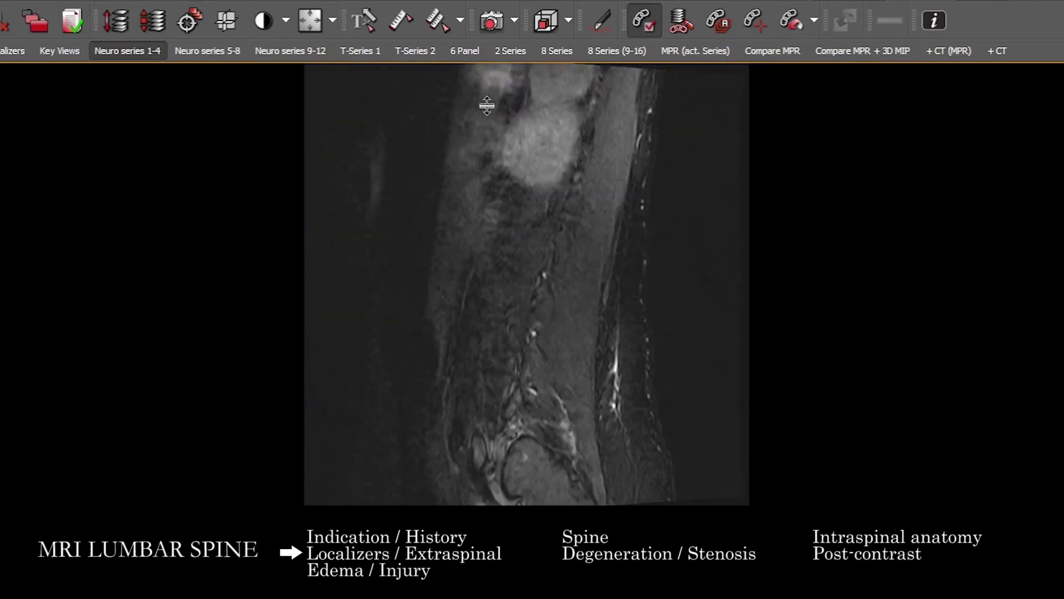
scroll(434, 99, up, 5)
scroll(592, 161, down, 5)
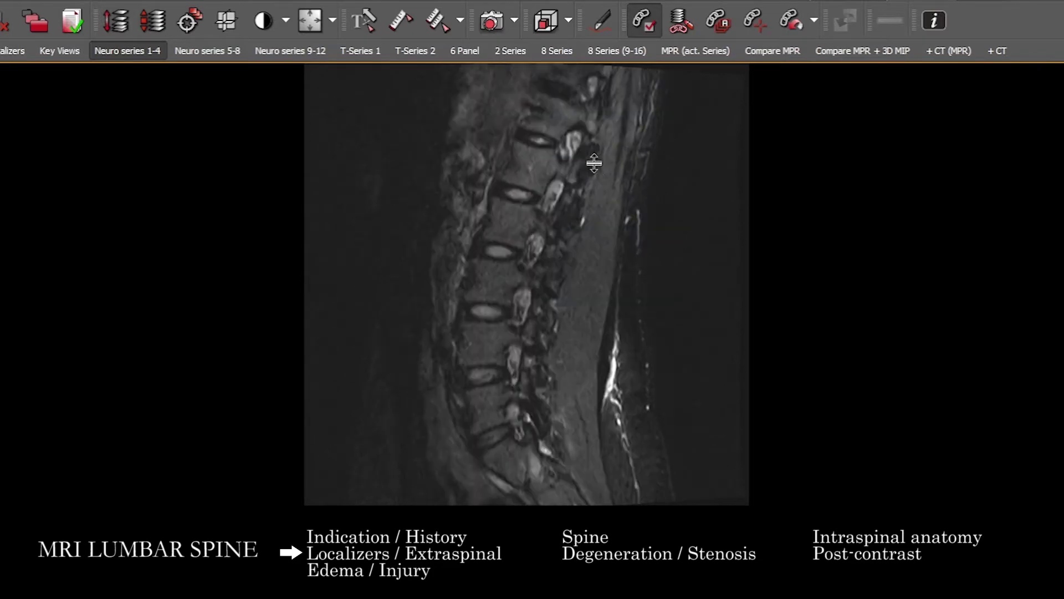
scroll(625, 194, up, 5)
double_click(622, 183)
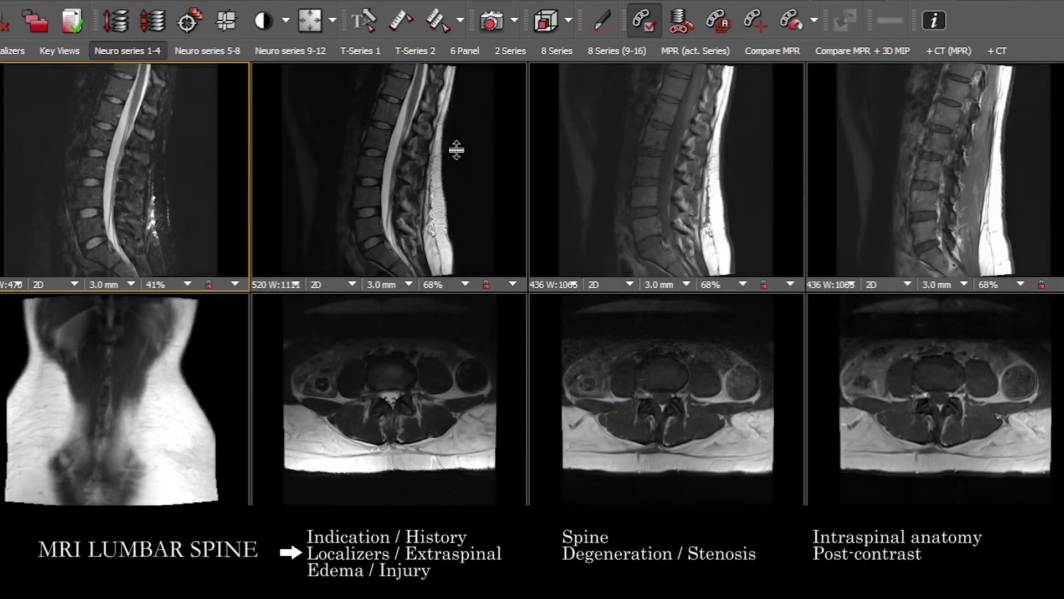
- Activate the second and then the fourth sagittal series and page them
scroll(713, 145, up, 8)
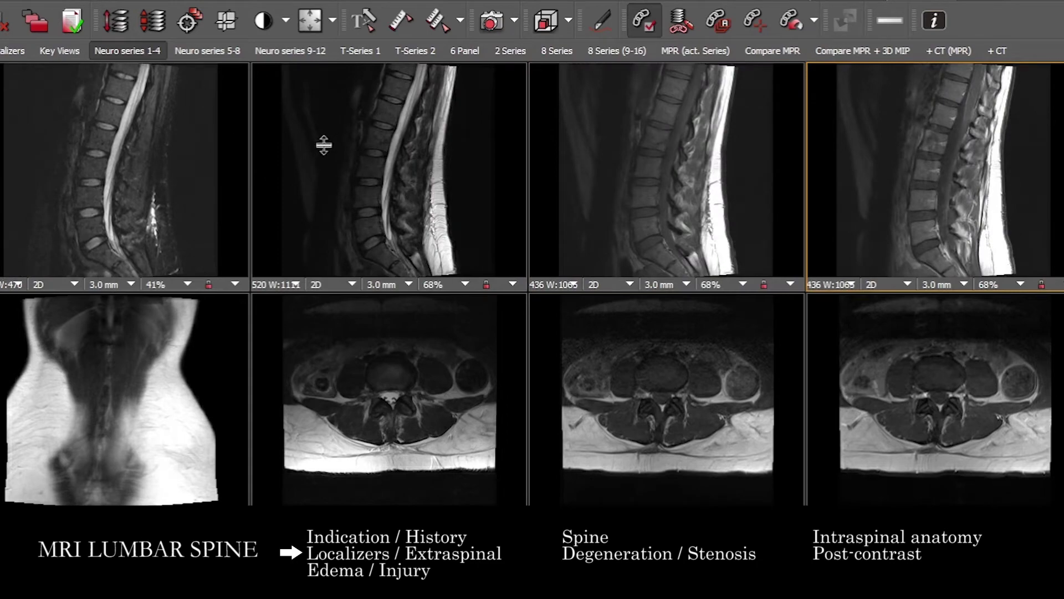
click(312, 200)
click(891, 225)
scroll(891, 226, down, 6)
- Review the localizer images full-size, including anterior coronal slices of gallbladder and bowel, then restore eight panels
drag(106, 400, 118, 340)
double_click(118, 338)
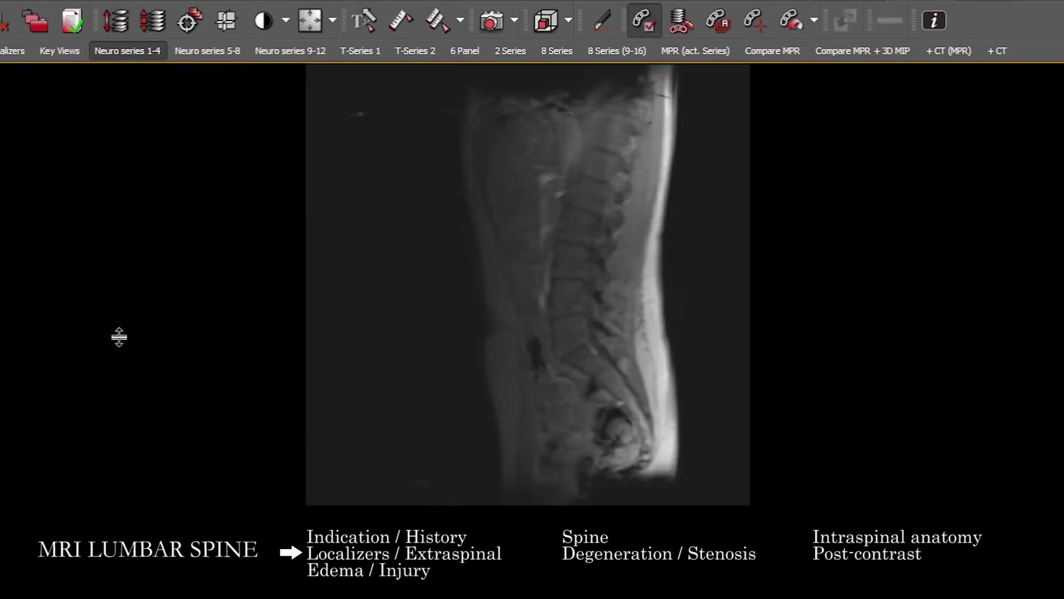
drag(385, 129, 590, 120)
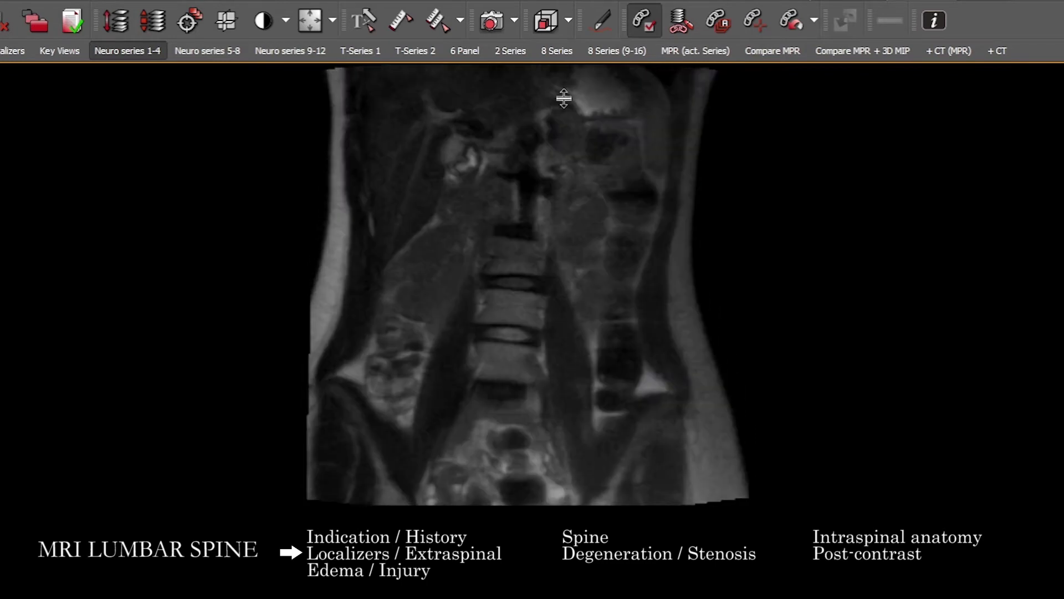
drag(557, 186, 559, 255)
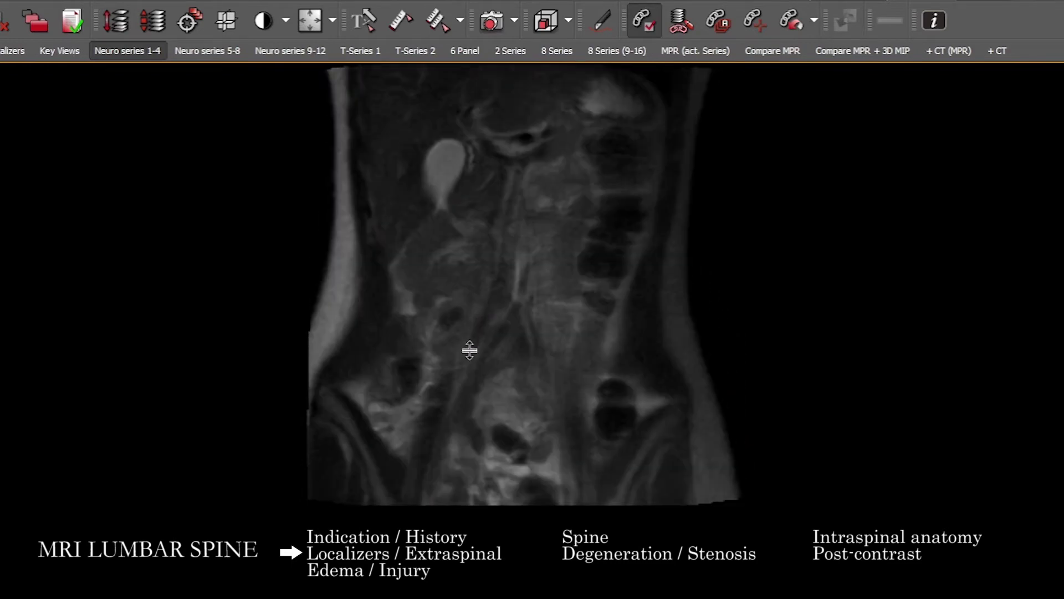
scroll(467, 368, down, 10)
scroll(471, 371, up, 10)
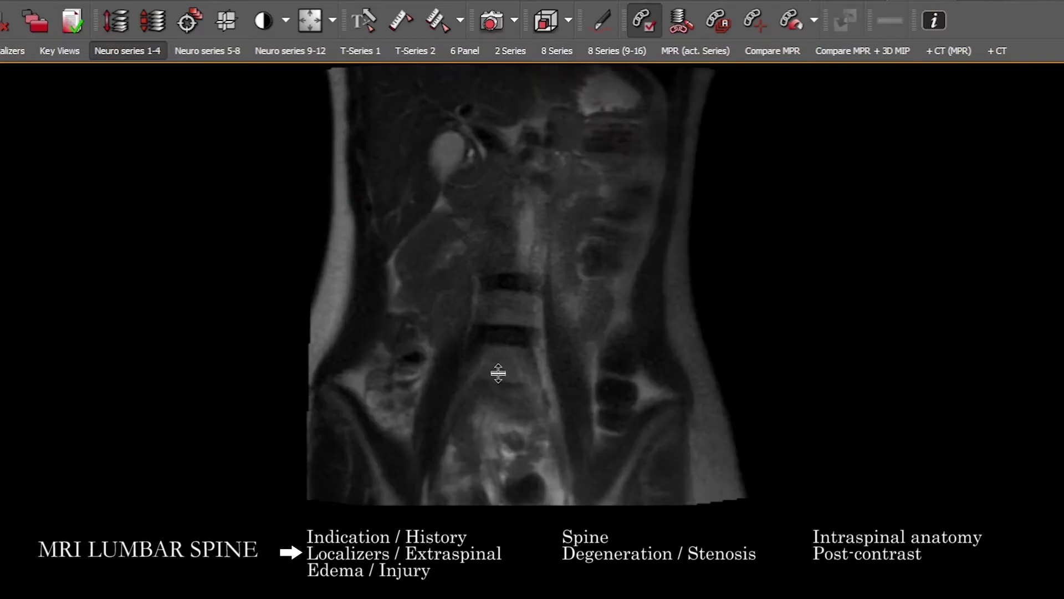
scroll(451, 267, down, 10)
scroll(472, 291, up, 10)
scroll(496, 361, down, 10)
double_click(517, 382)
- Page an axial series full-size from kidneys to sacrum, ending at the sacroiliac joints in eight panels
scroll(352, 386, down, 5)
double_click(351, 385)
scroll(351, 386, down, 10)
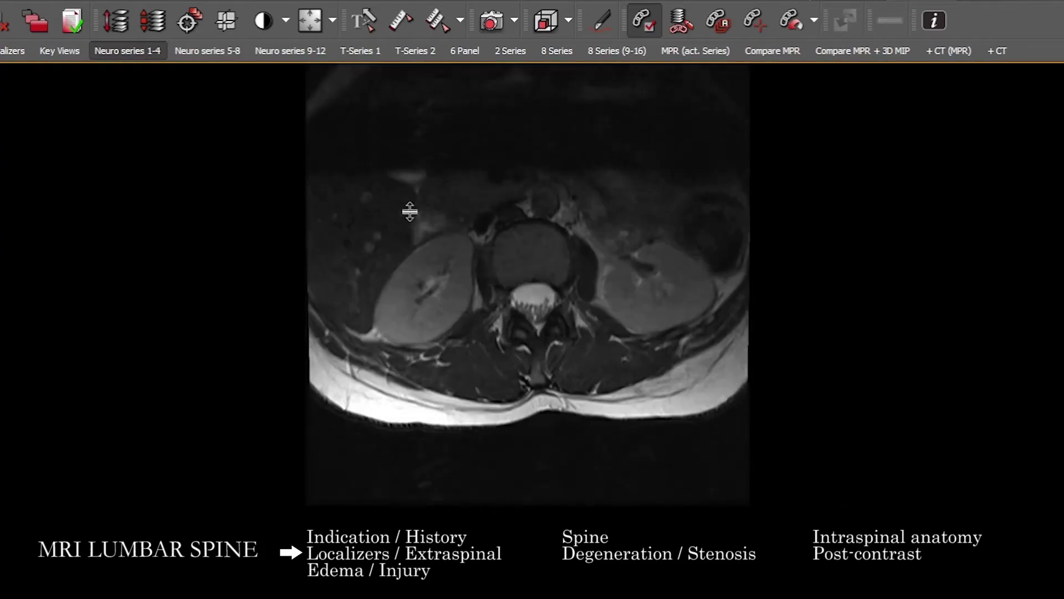
scroll(718, 199, up, 10)
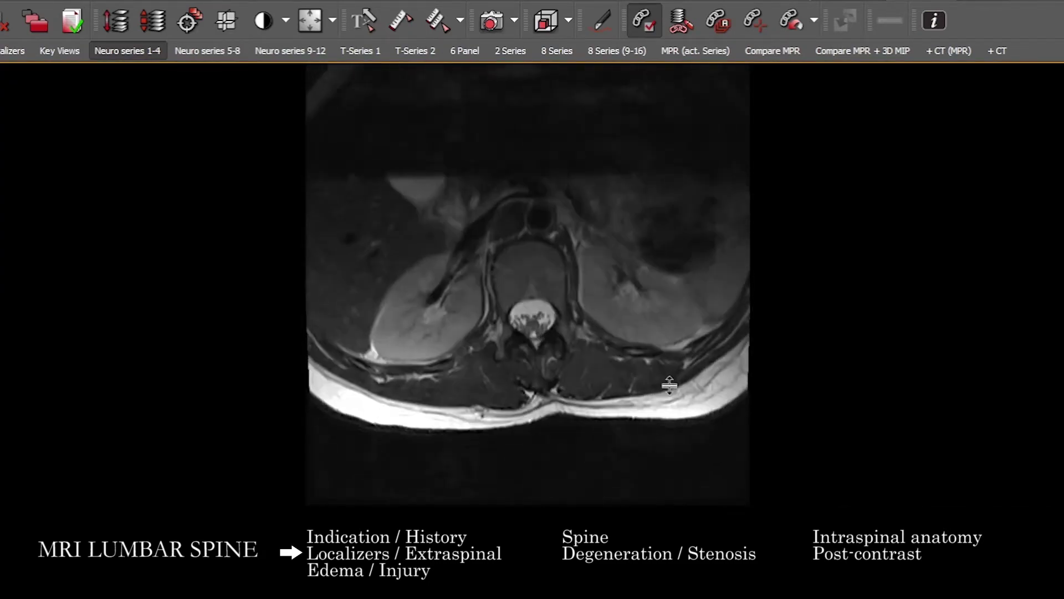
double_click(700, 425)
scroll(966, 388, down, 3)
scroll(967, 329, up, 3)
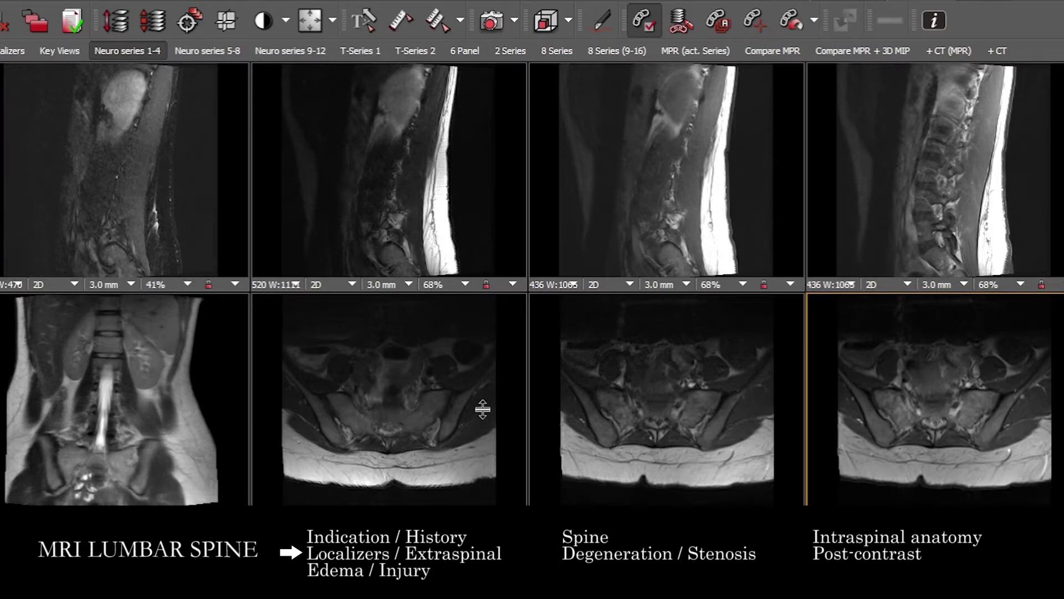
- Scroll the linked sagittal series back and forth toward the midline slices
scroll(350, 401, down, 1)
scroll(341, 417, up, 1)
scroll(348, 422, down, 5)
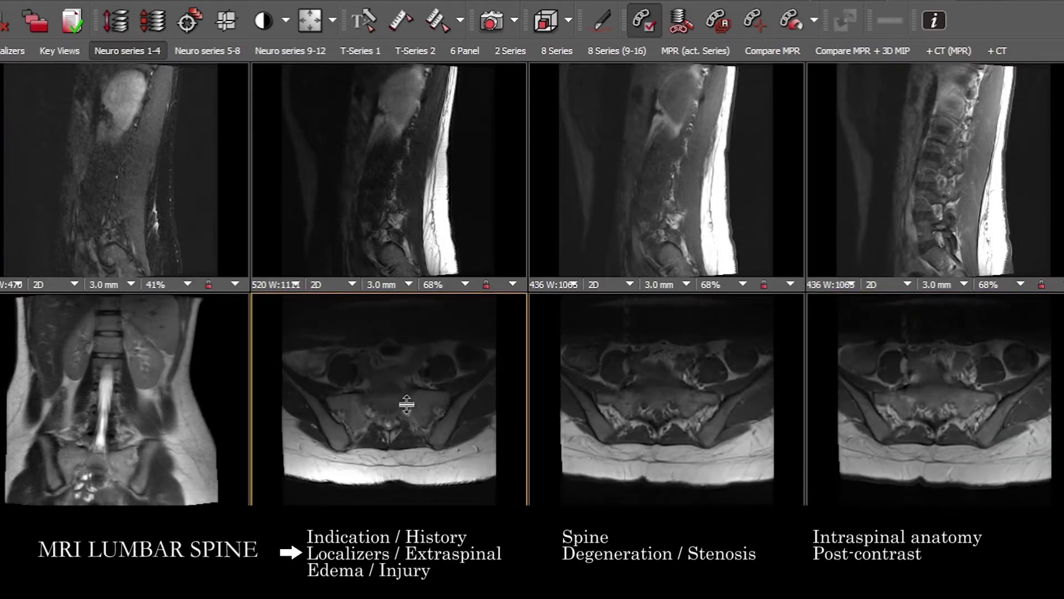
scroll(404, 412, up, 4)
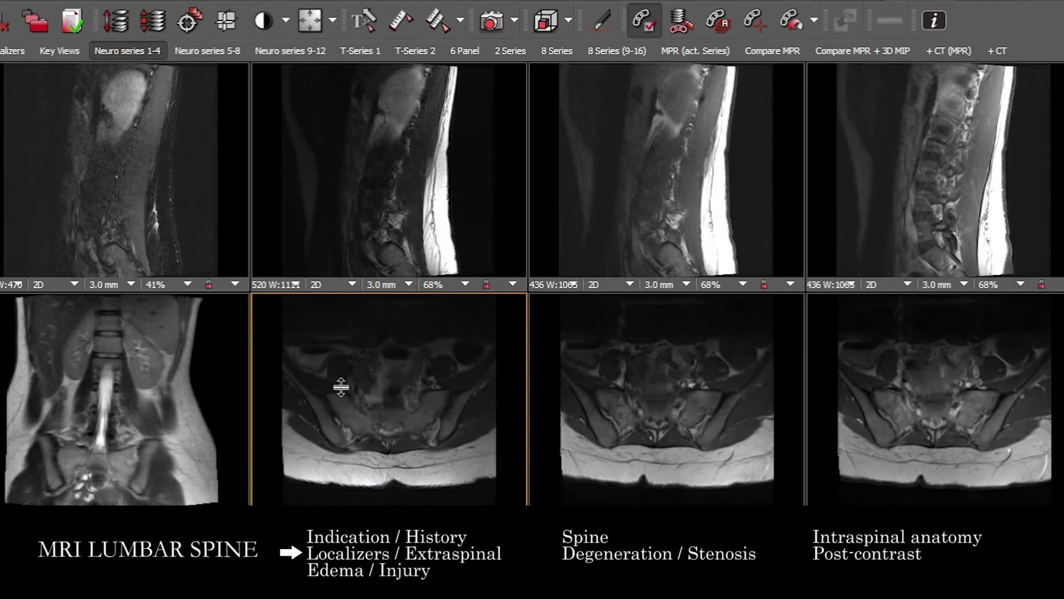
scroll(400, 408, down, 2)
scroll(159, 362, down, 3)
scroll(981, 257, down, 4)
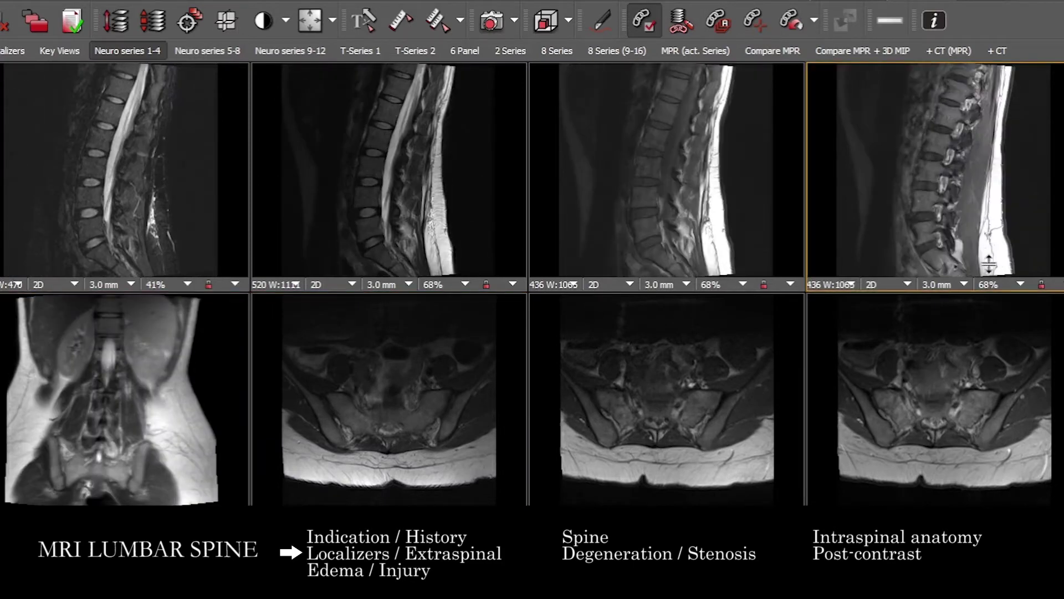
scroll(981, 257, down, 2)
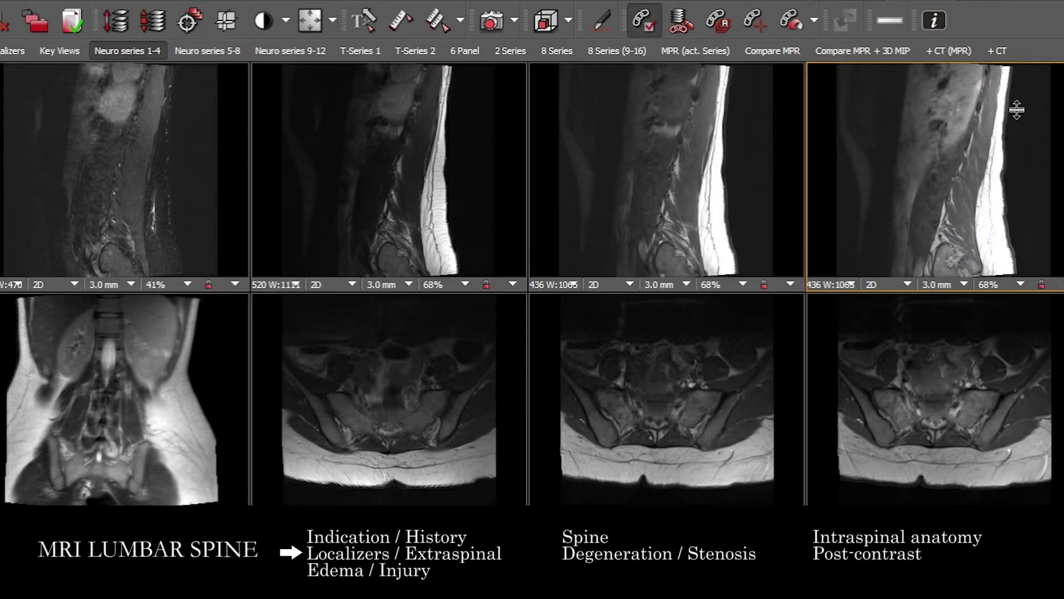
scroll(206, 397, down, 3)
scroll(206, 398, up, 5)
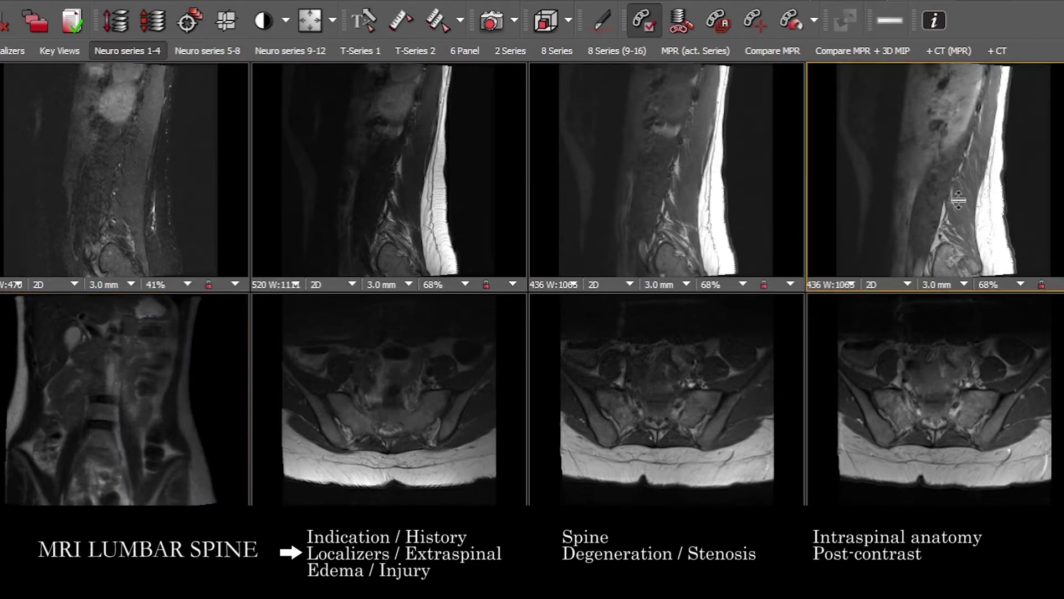
scroll(959, 199, up, 5)
scroll(961, 277, down, 4)
scroll(1027, 133, up, 4)
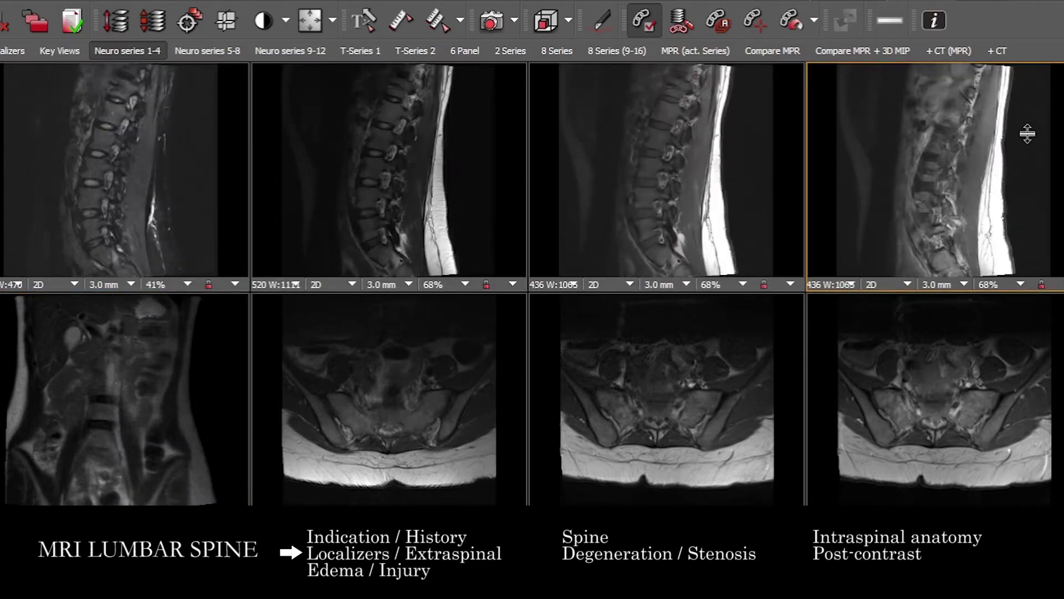
scroll(1027, 134, up, 5)
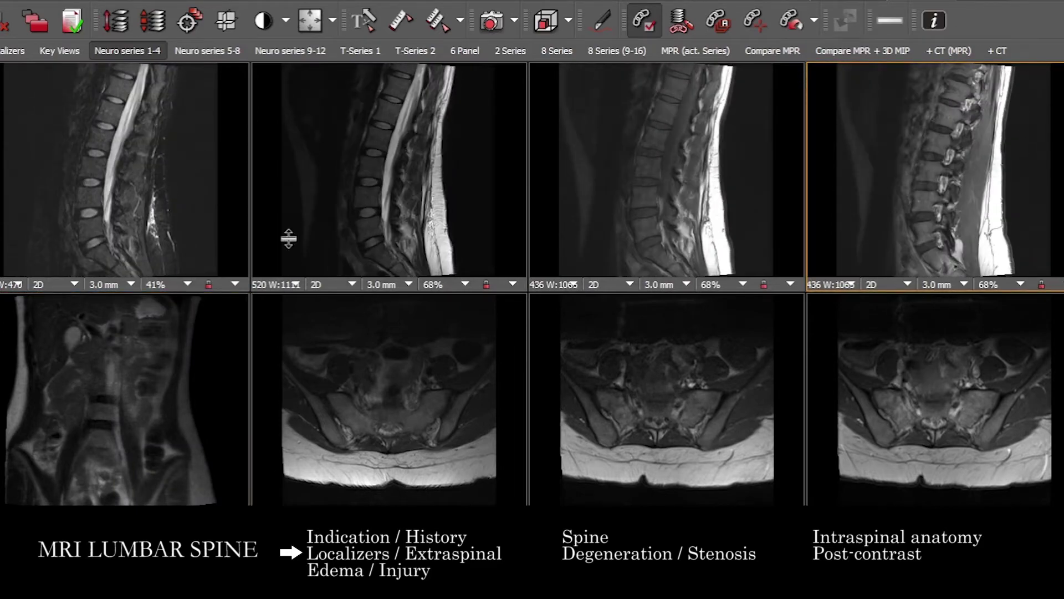
- Activate the first sagittal view and settle all four series on the midline spinal canal slice
click(213, 209)
scroll(214, 209, up, 6)
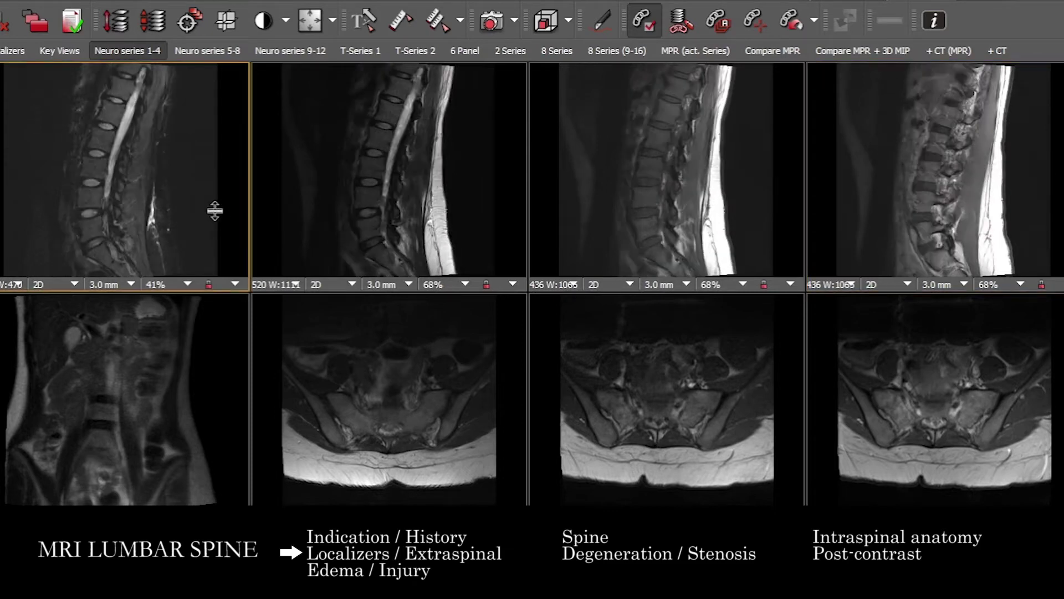
scroll(192, 225, up, 1)
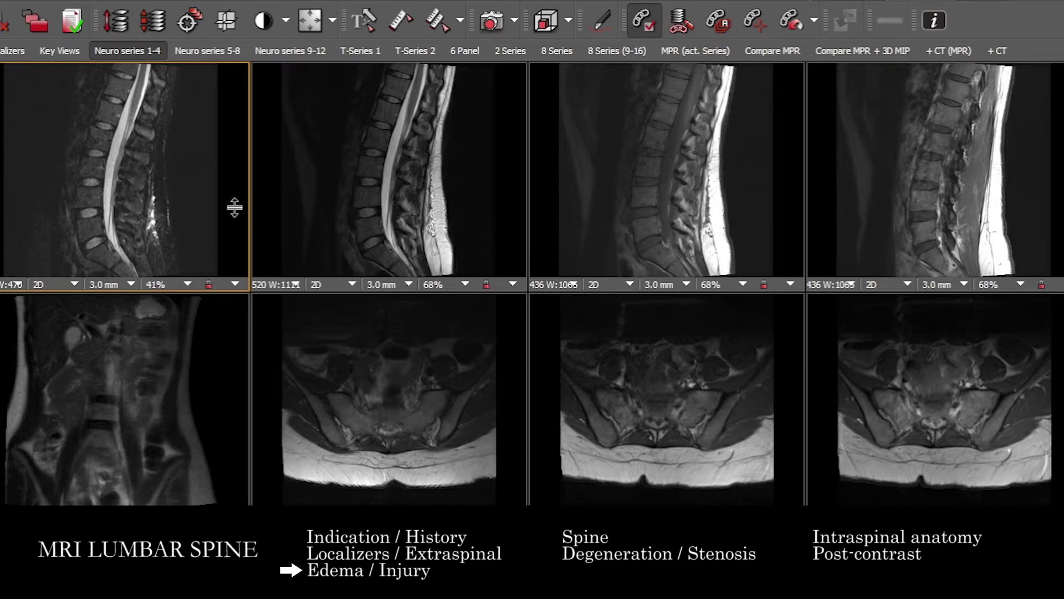
- Page the linked sagittal series back and forth through lateral lumbar slices
scroll(171, 164, down, 3)
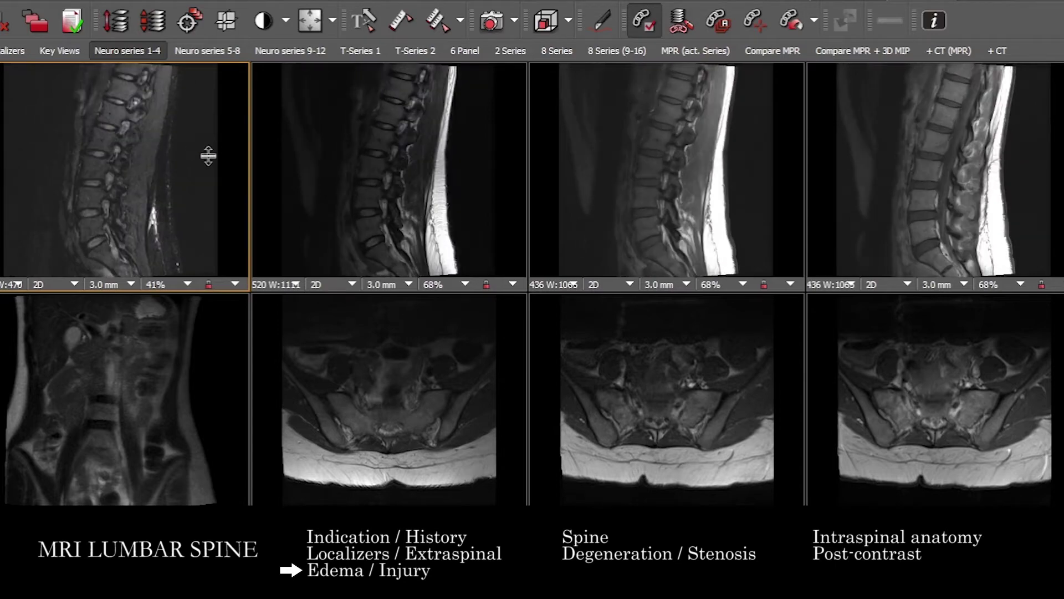
scroll(71, 138, down, 4)
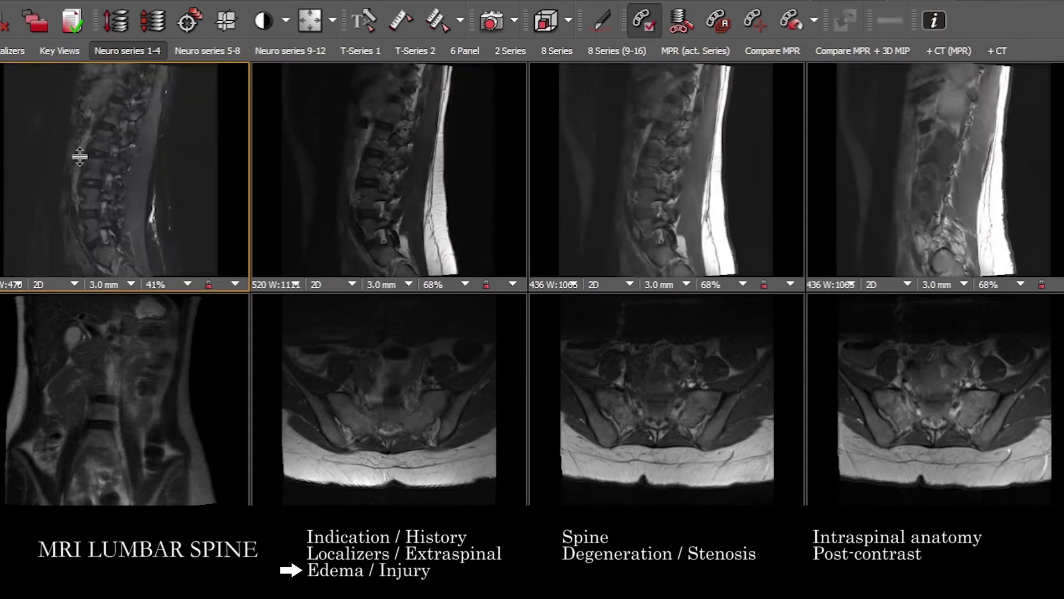
scroll(28, 159, down, 6)
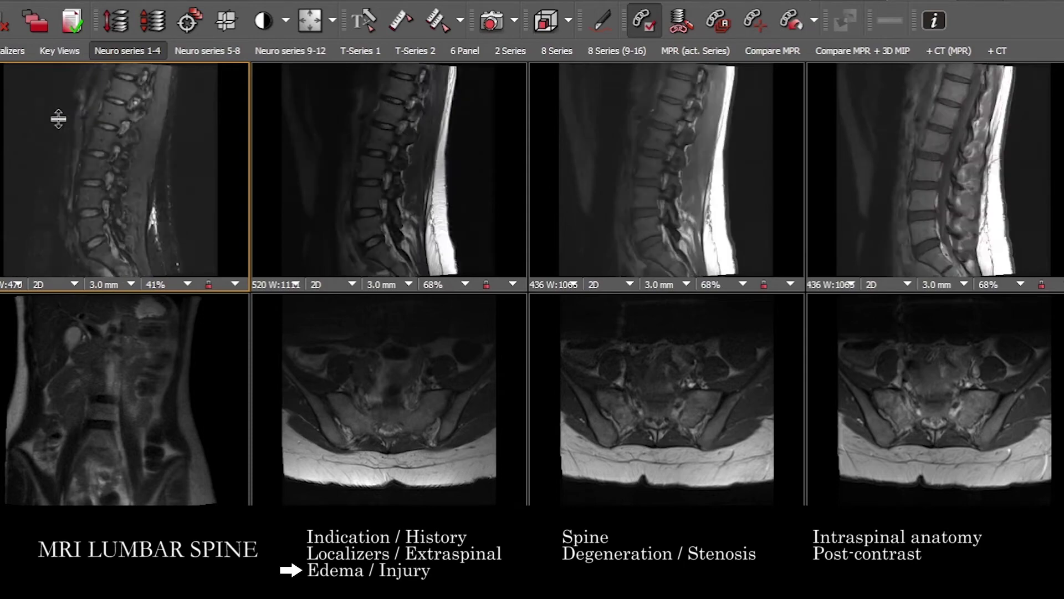
scroll(90, 114, up, 6)
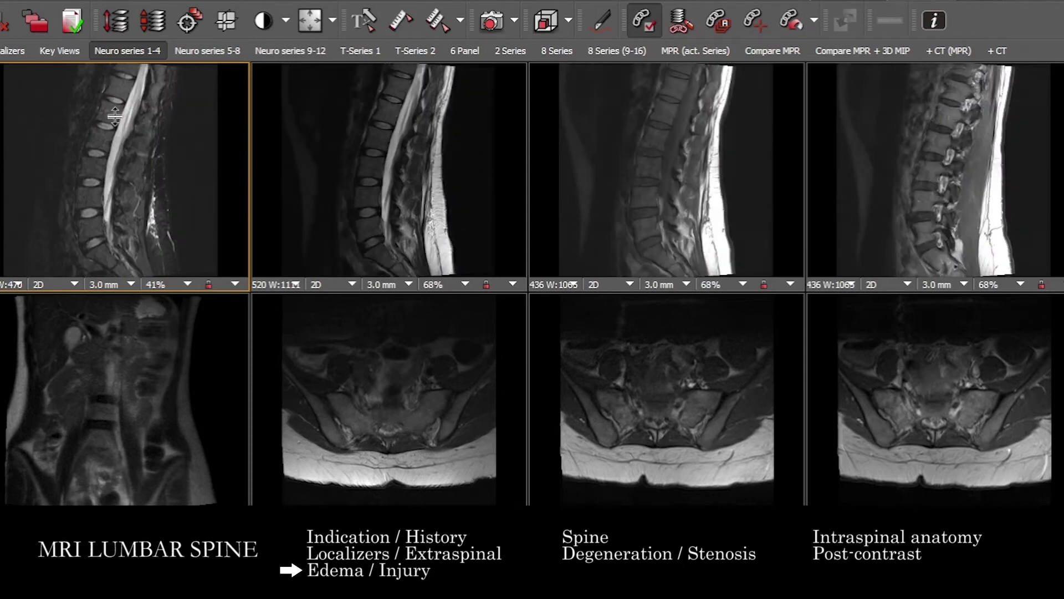
scroll(111, 111, up, 2)
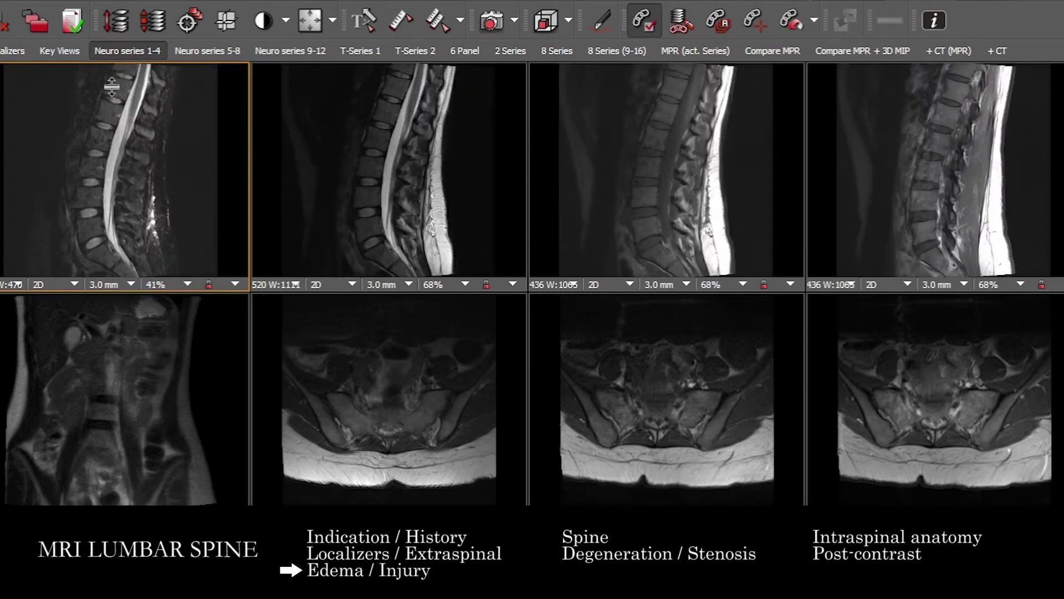
scroll(138, 103, down, 4)
scroll(146, 107, up, 4)
scroll(147, 113, down, 4)
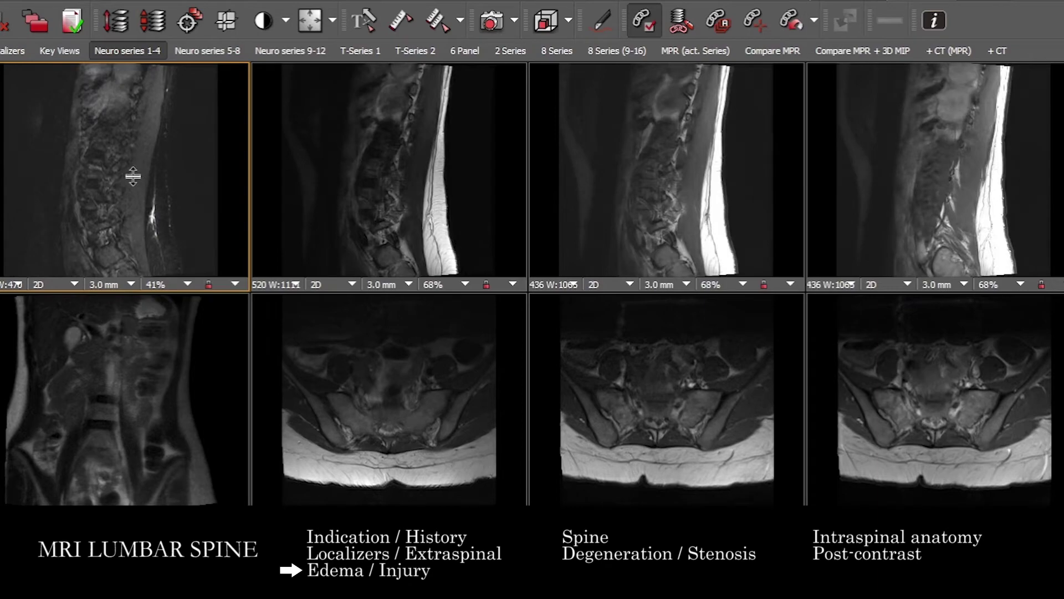
- Drag-step the sagittal stack to other slices, then bring it back toward midline
drag(123, 176, 122, 133)
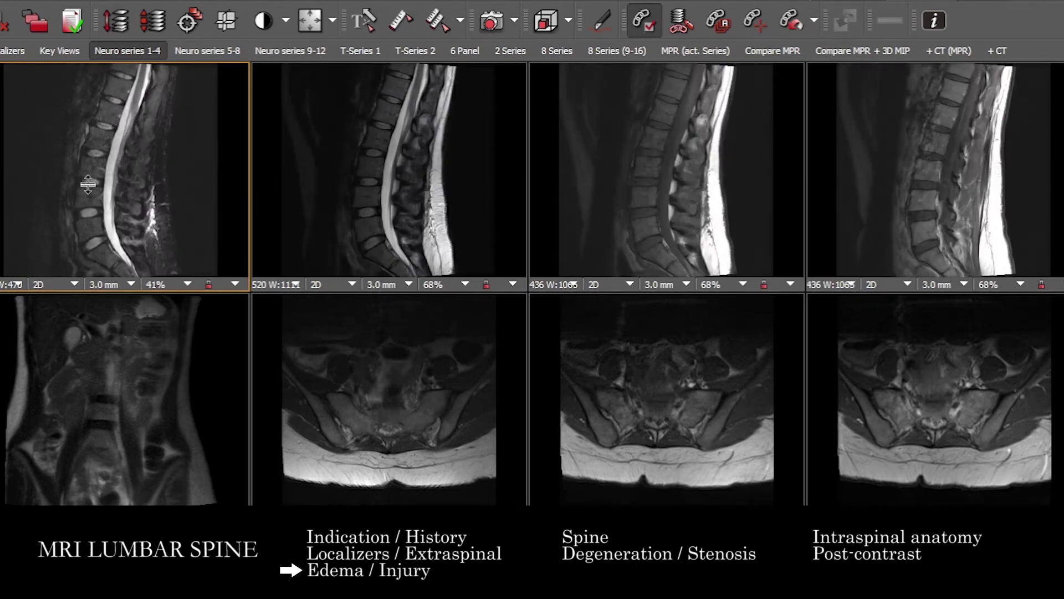
drag(92, 203, 108, 206)
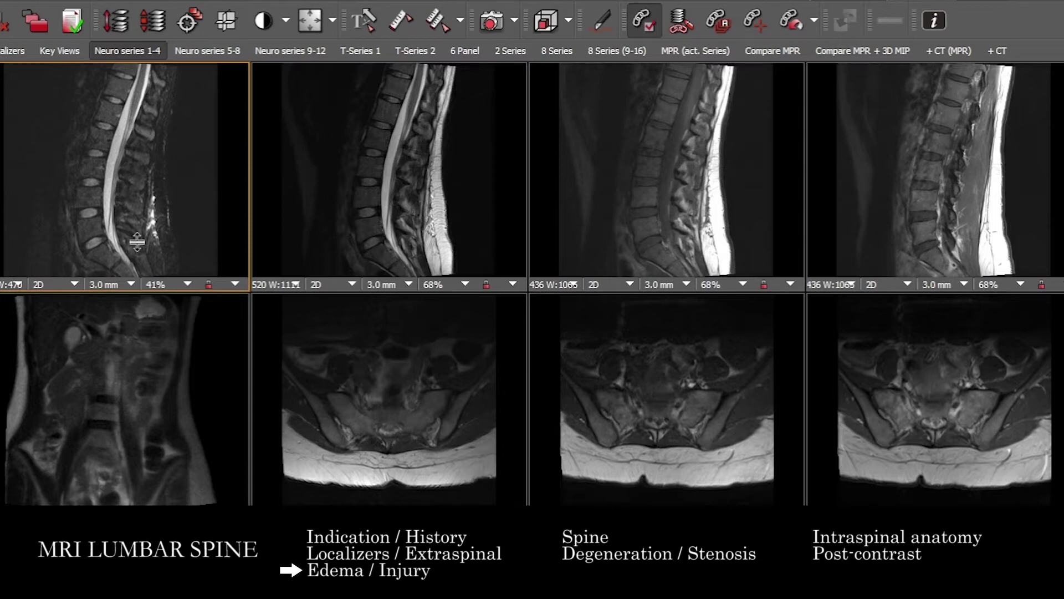
scroll(175, 159, down, 5)
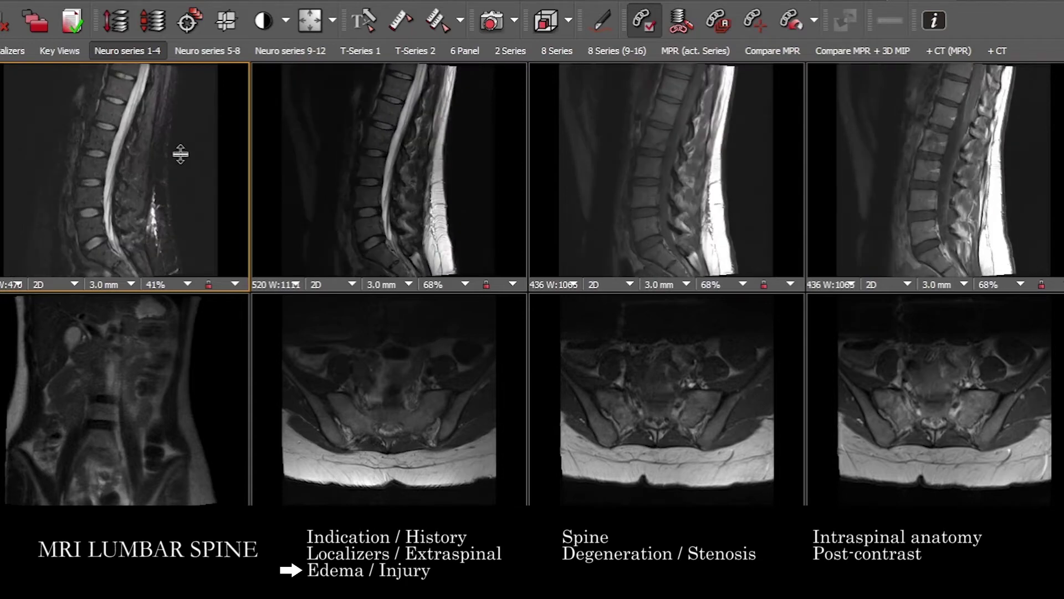
scroll(127, 129, down, 4)
- Activate the second sagittal series and page to a slightly off-midline slice beside the canal
click(425, 168)
scroll(426, 168, down, 3)
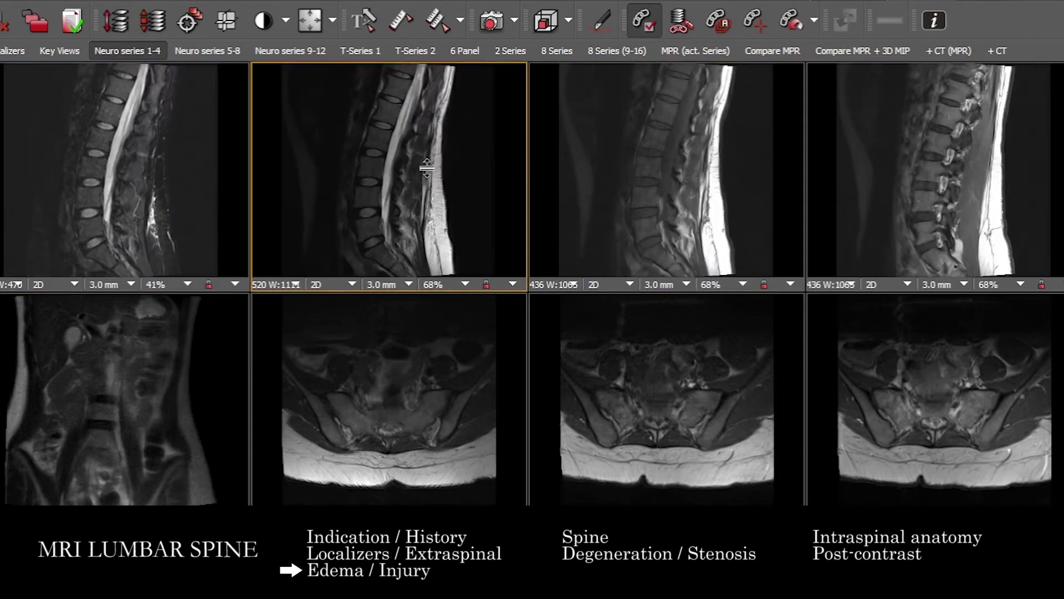
scroll(426, 168, down, 6)
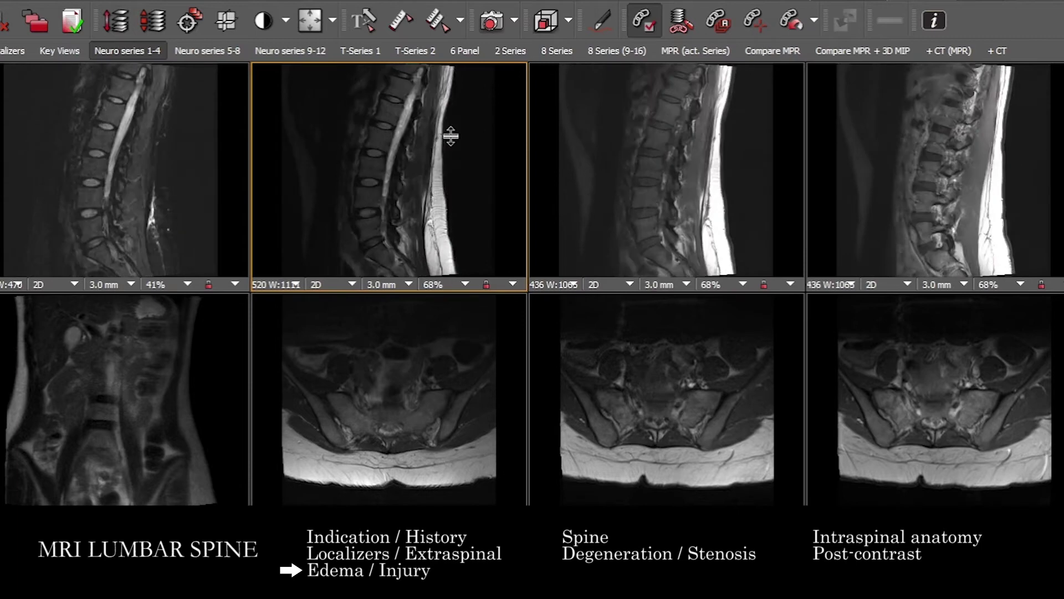
scroll(438, 130, down, 6)
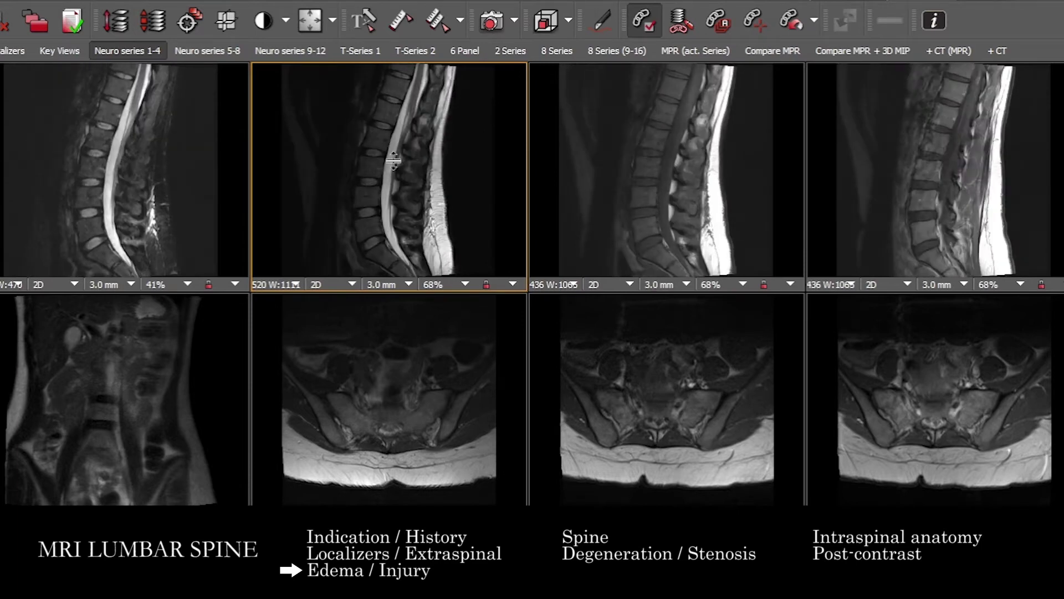
scroll(377, 145, down, 3)
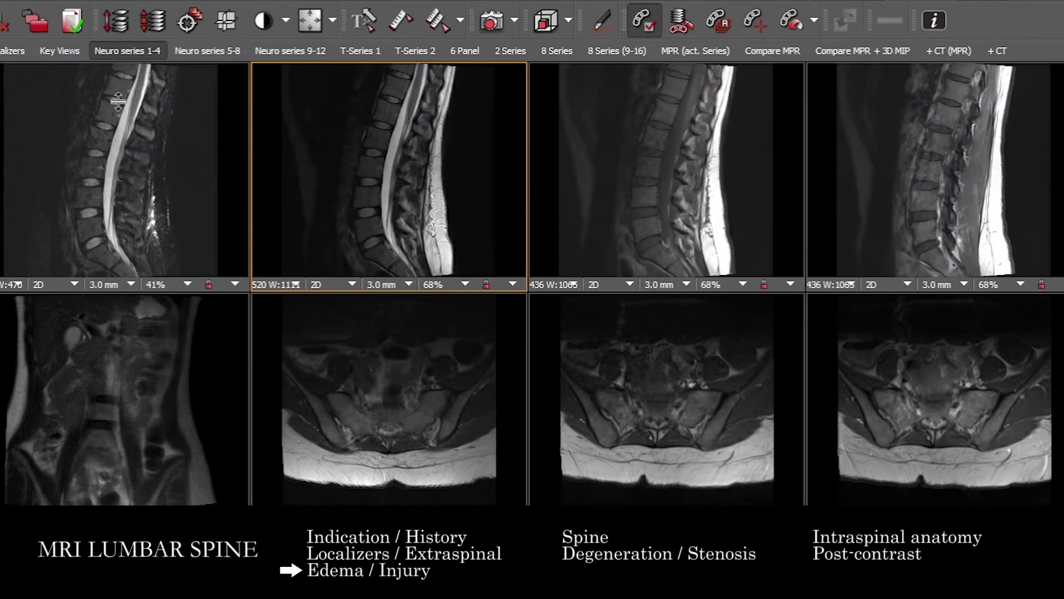
scroll(388, 179, down, 2)
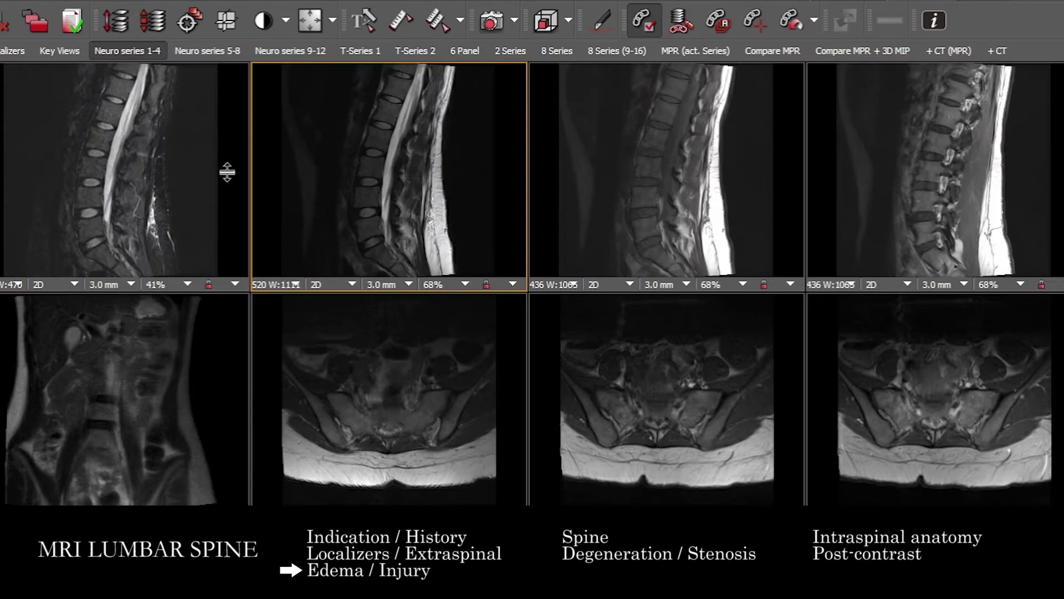
scroll(399, 149, down, 3)
scroll(383, 155, down, 2)
scroll(385, 143, down, 2)
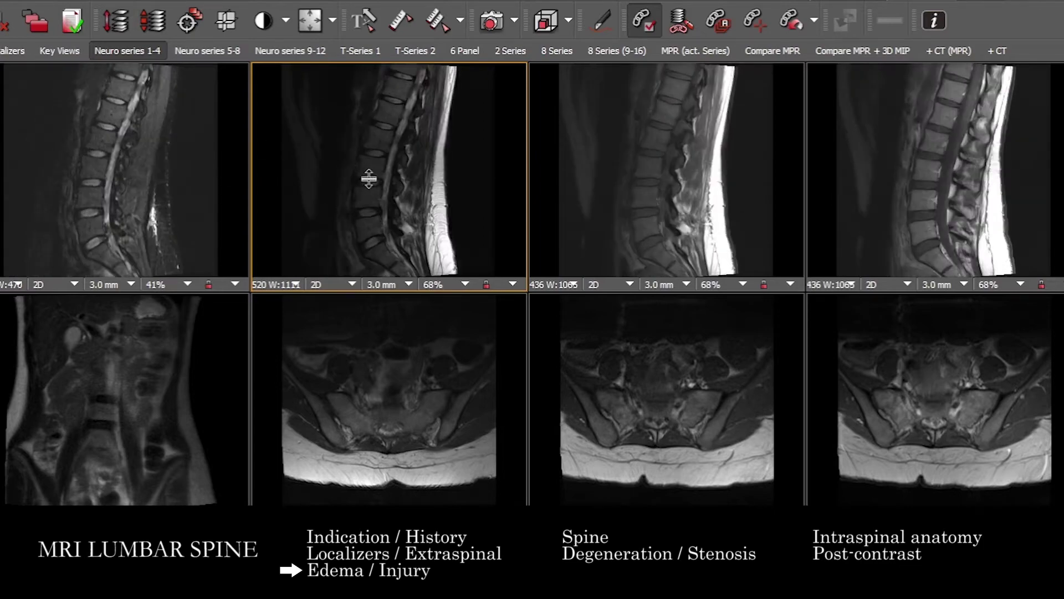
- Activate the third then second sagittal series, and move the linked axial series to a new level
click(653, 210)
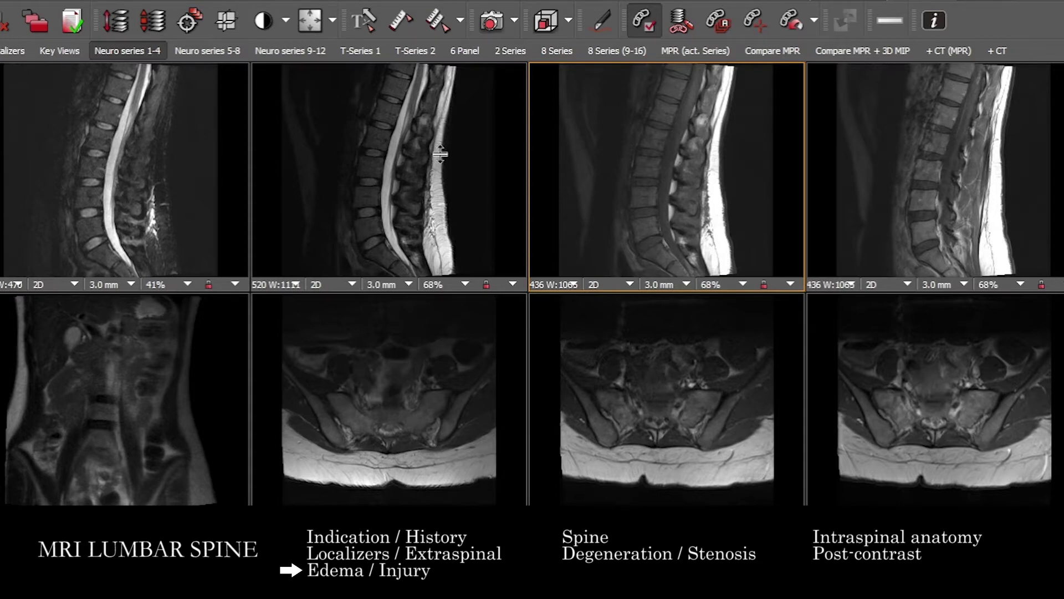
click(391, 166)
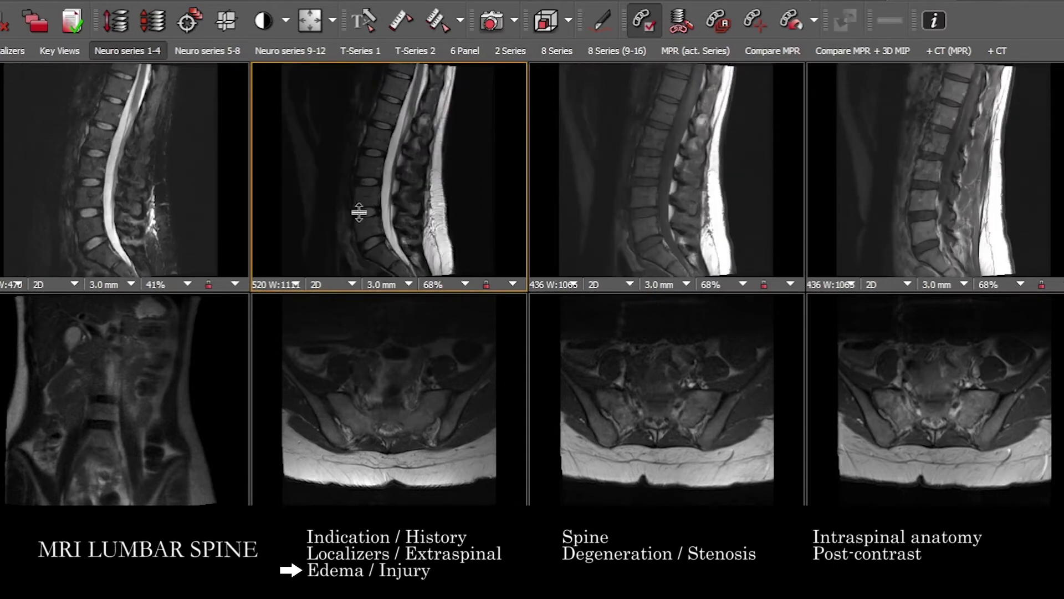
scroll(362, 238, down, 1)
scroll(391, 219, up, 1)
click(454, 396)
scroll(448, 395, down, 1)
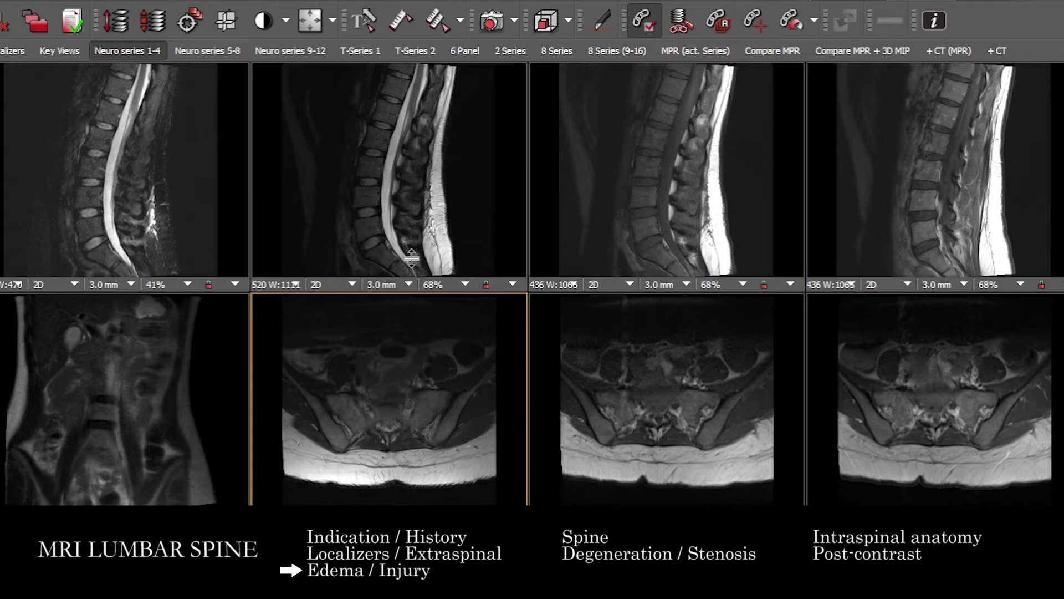
- Drag-page the sagittal stack back to a midline slice showing the full lumbar canal
drag(379, 224, 356, 184)
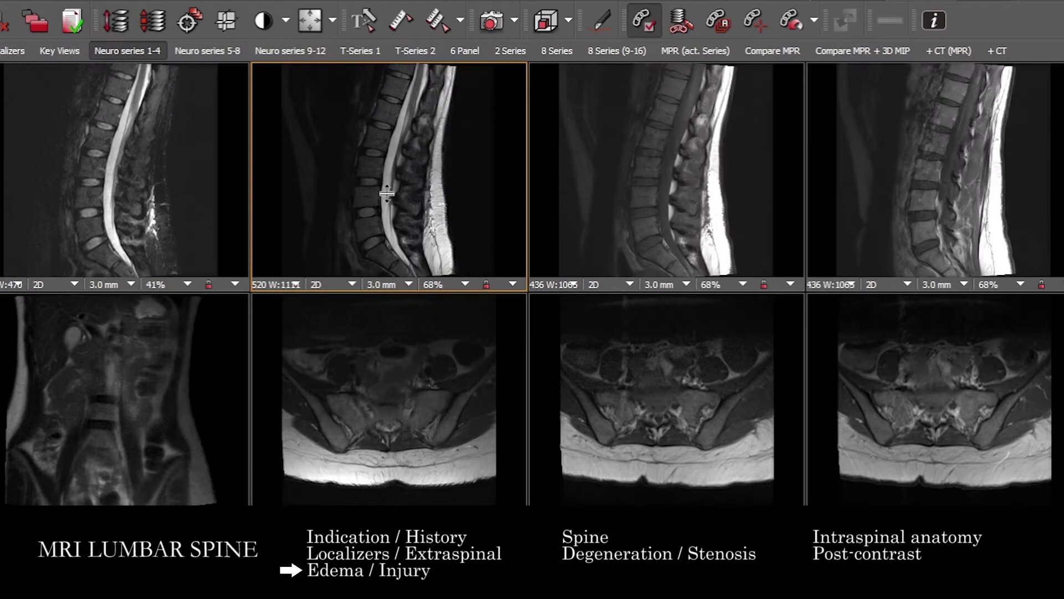
drag(379, 168, 398, 130)
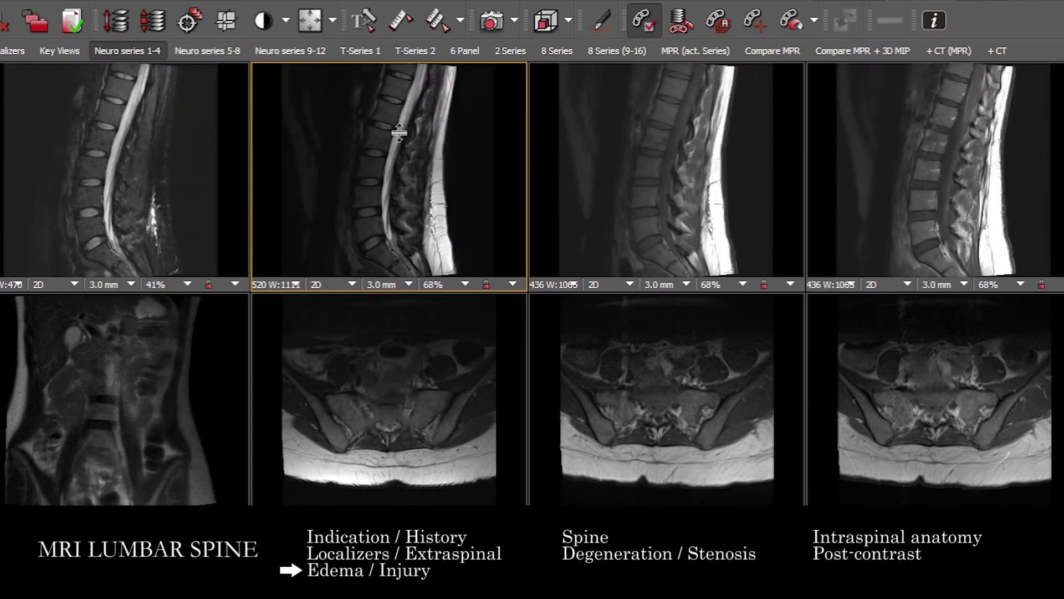
click(55, 67)
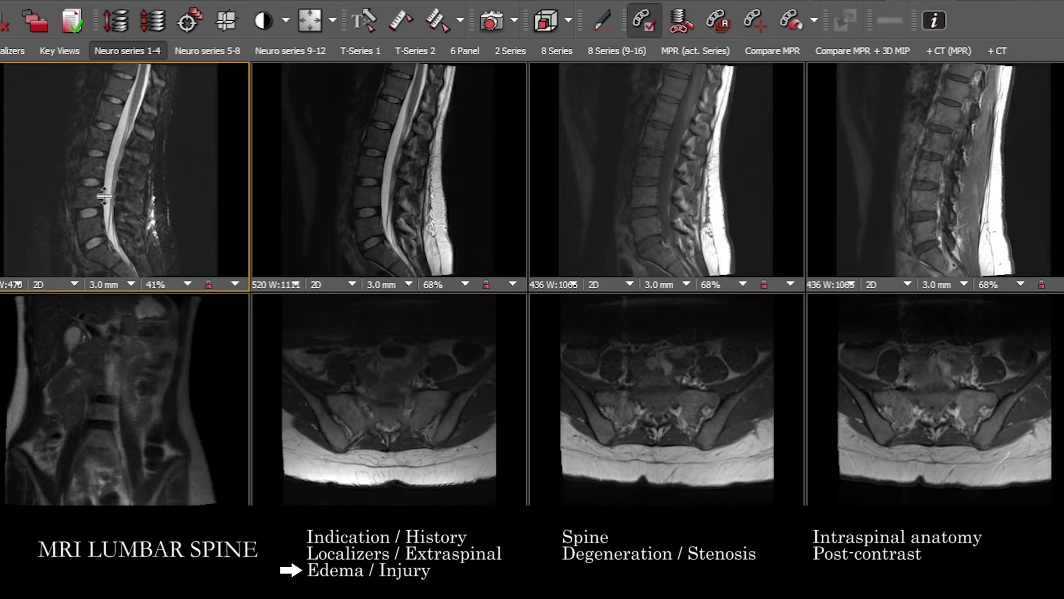
click(351, 175)
scroll(364, 166, down, 1)
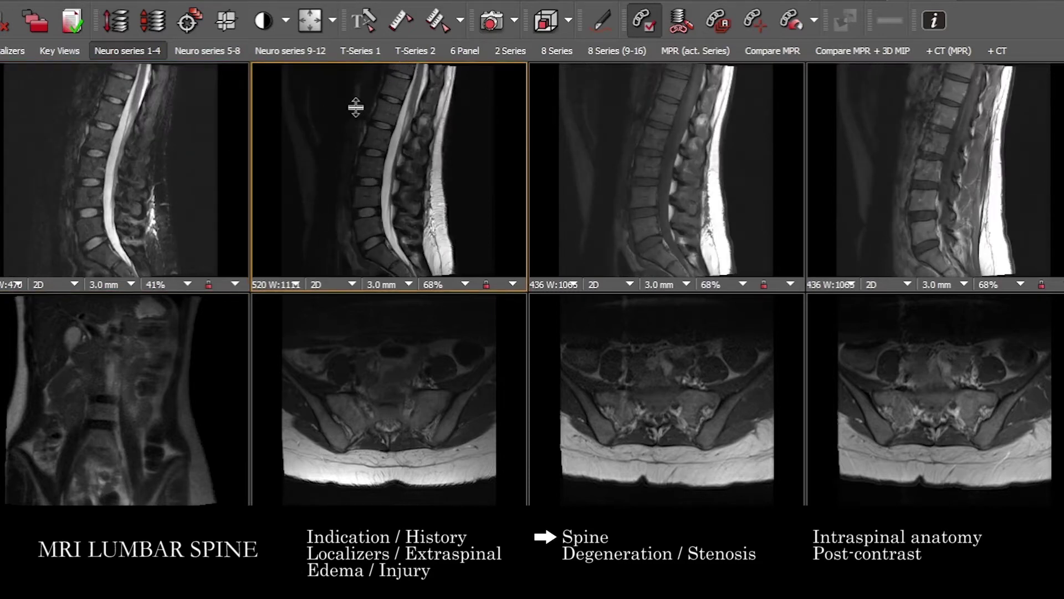
- Page the coronal series through the vertebral bodies and shift the sagittal series to a parasagittal slice
scroll(340, 214, down, 2)
scroll(100, 368, down, 4)
scroll(123, 354, down, 3)
scroll(133, 383, up, 3)
scroll(413, 186, down, 2)
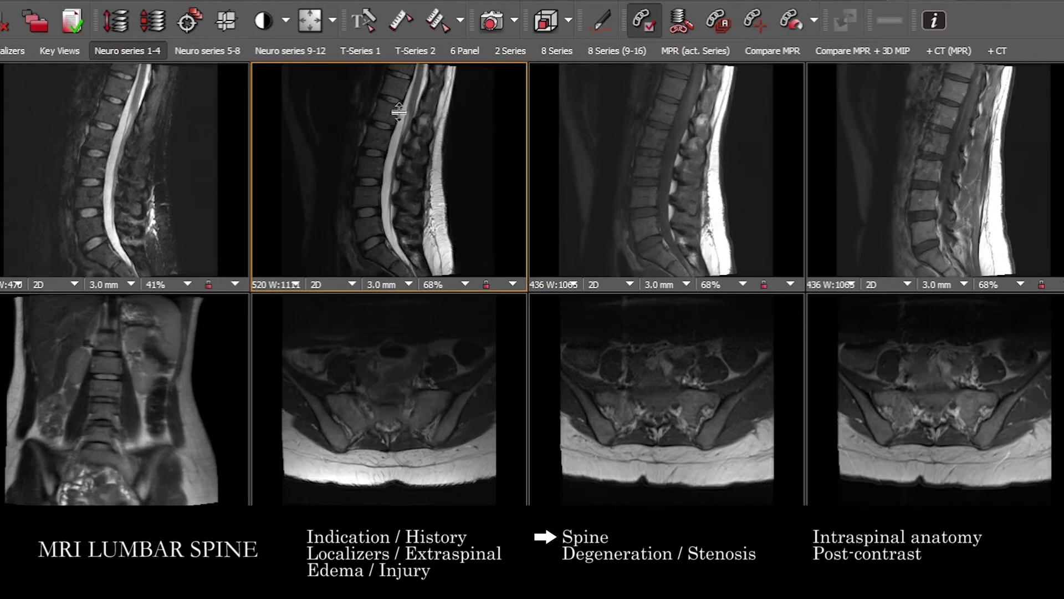
scroll(370, 208, down, 2)
scroll(370, 203, down, 2)
scroll(374, 164, down, 2)
- Scroll the linked sagittal series back toward the midline slices of the lumbar spine
scroll(413, 106, down, 3)
scroll(412, 103, up, 3)
scroll(688, 130, down, 2)
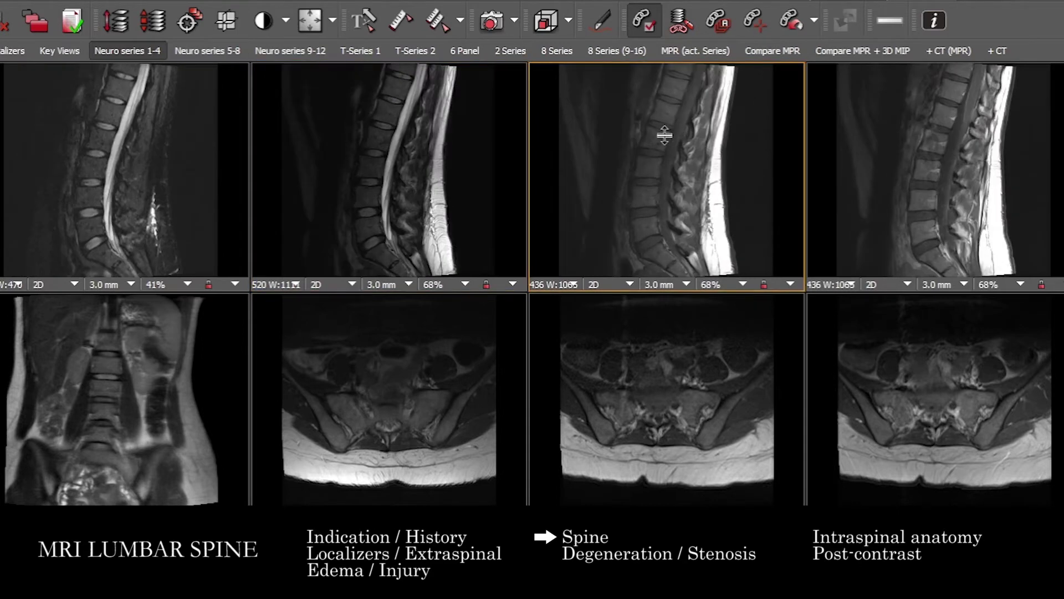
scroll(665, 135, up, 1)
scroll(712, 89, down, 1)
scroll(712, 88, down, 2)
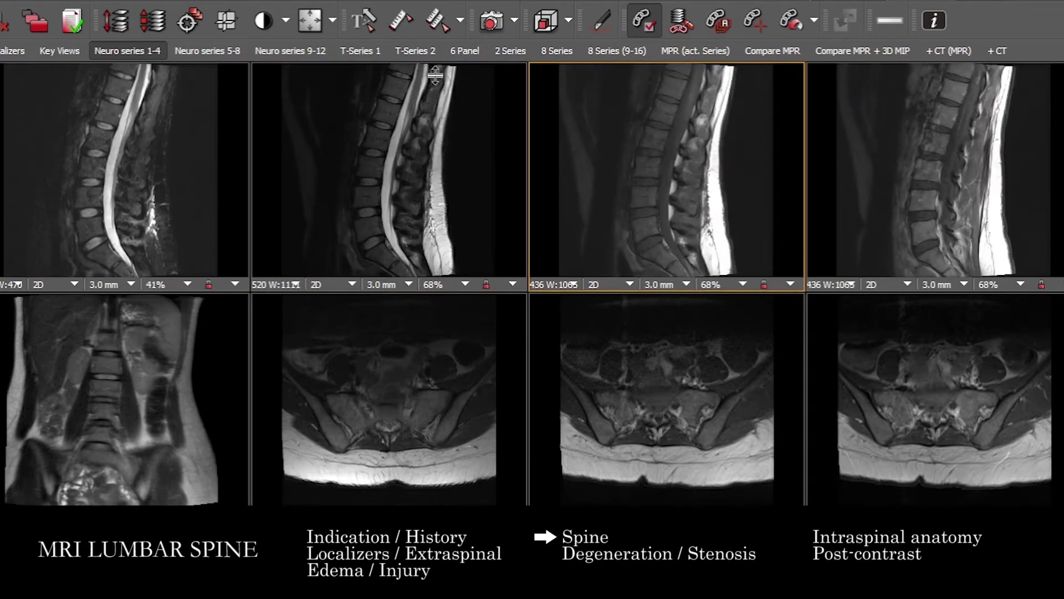
scroll(438, 80, down, 4)
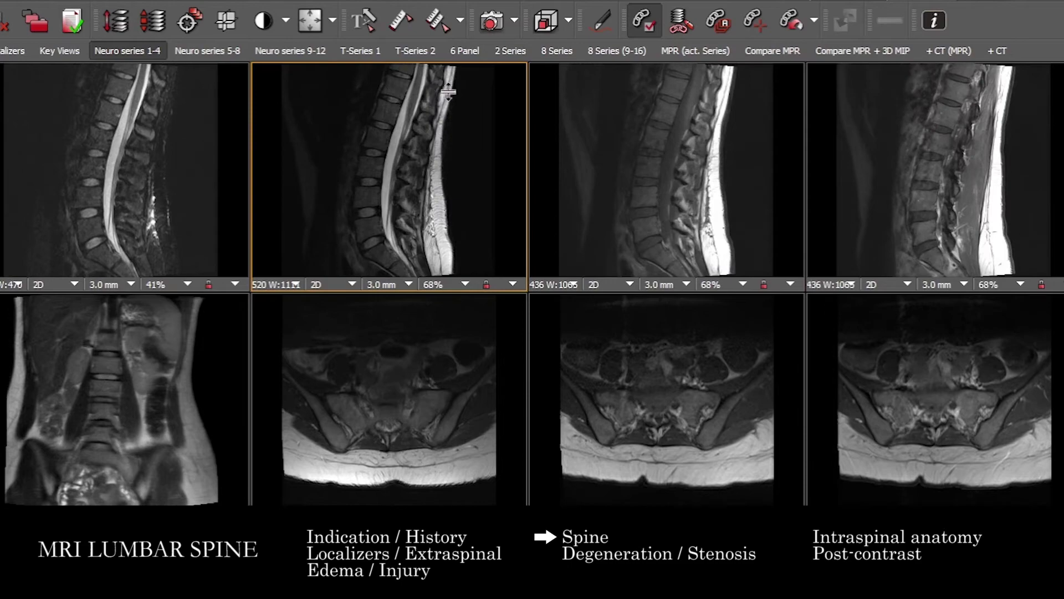
scroll(438, 94, down, 5)
scroll(410, 103, down, 6)
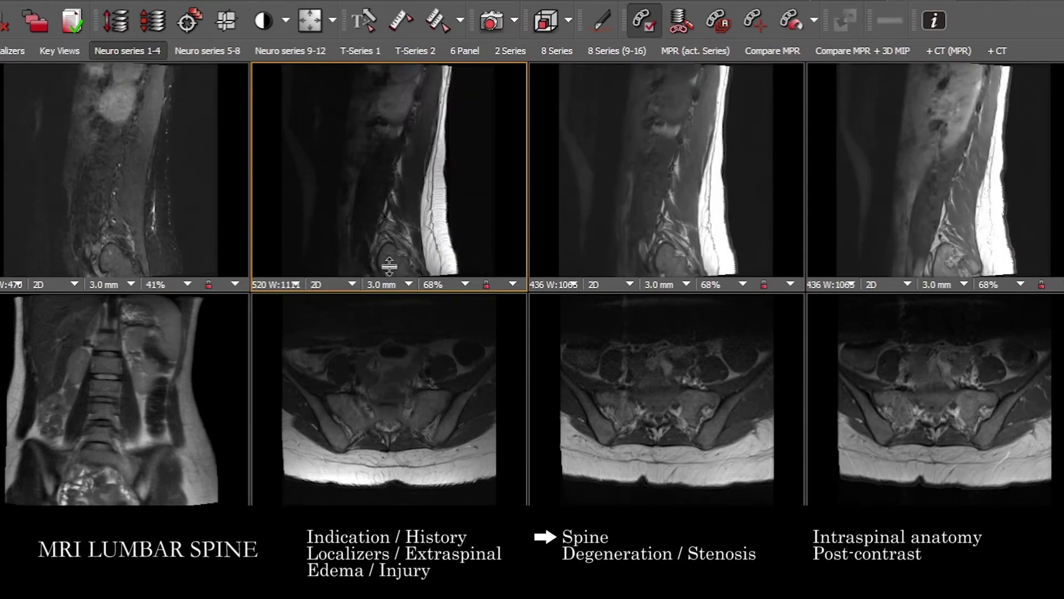
scroll(389, 266, up, 10)
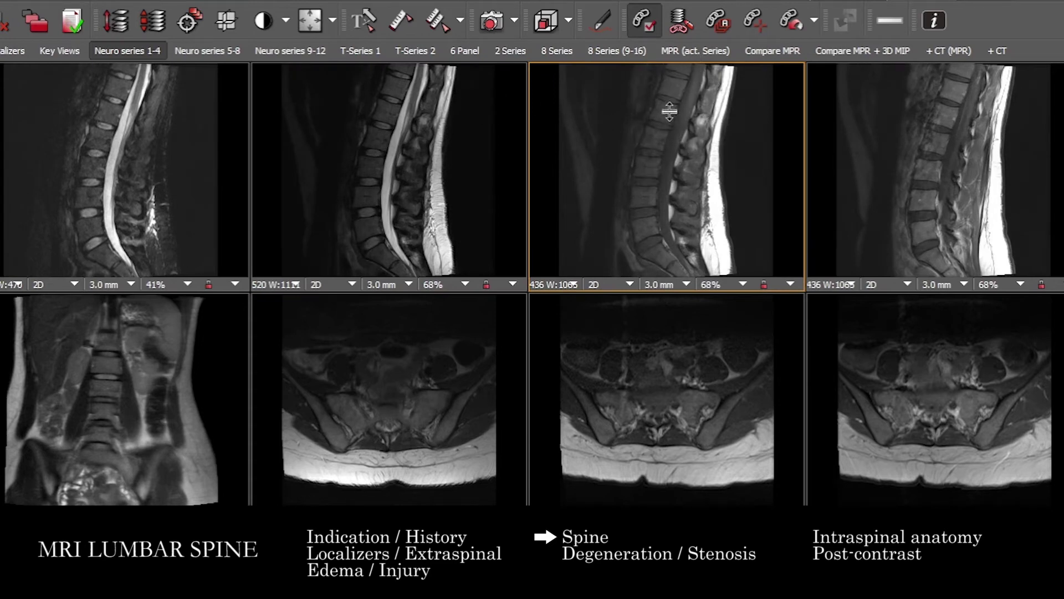
scroll(688, 113, down, 3)
scroll(663, 158, down, 5)
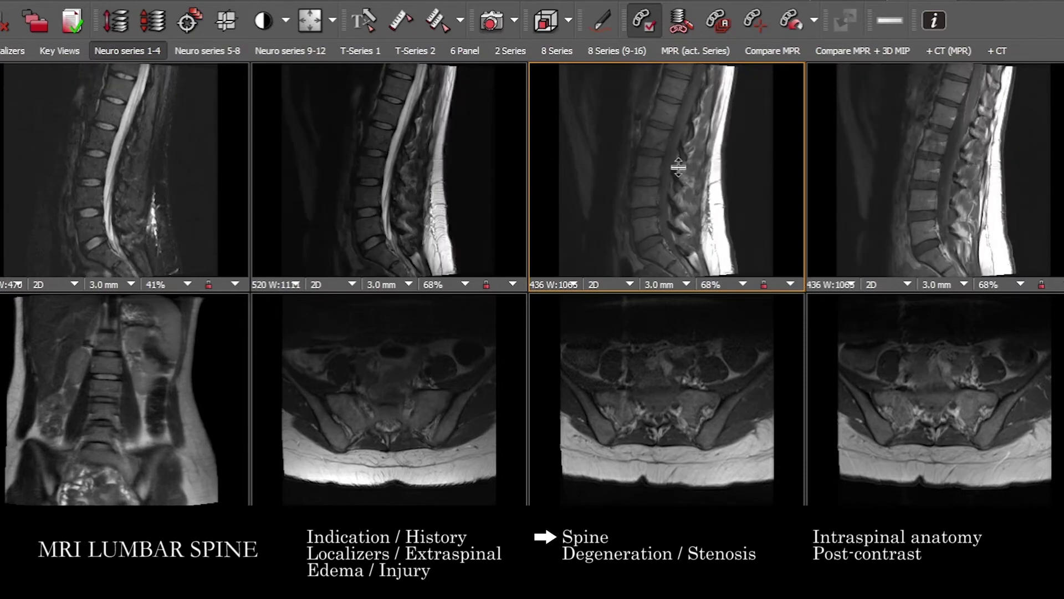
scroll(710, 164, down, 2)
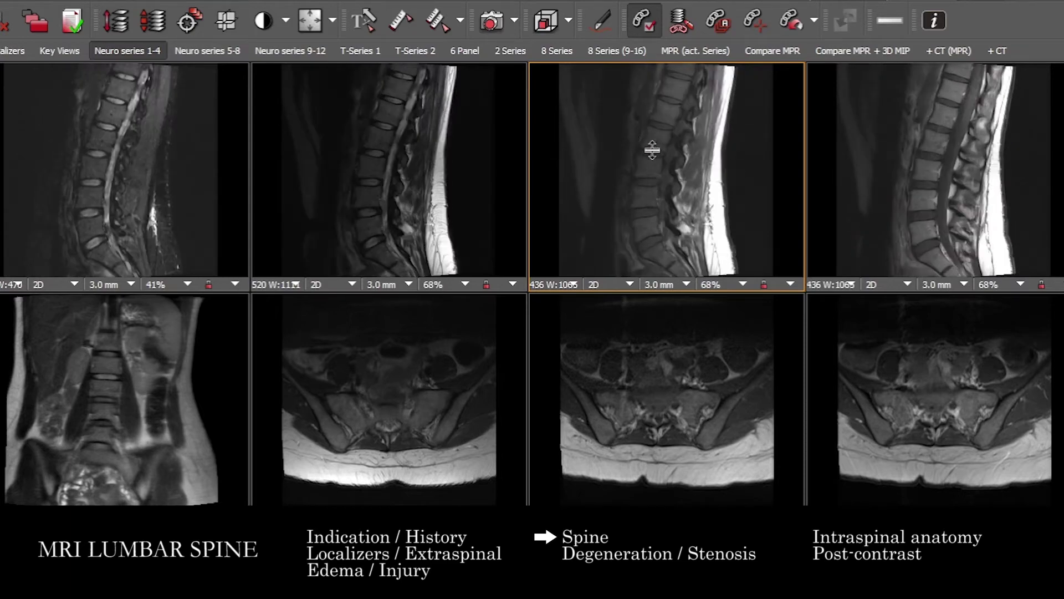
scroll(662, 162, down, 2)
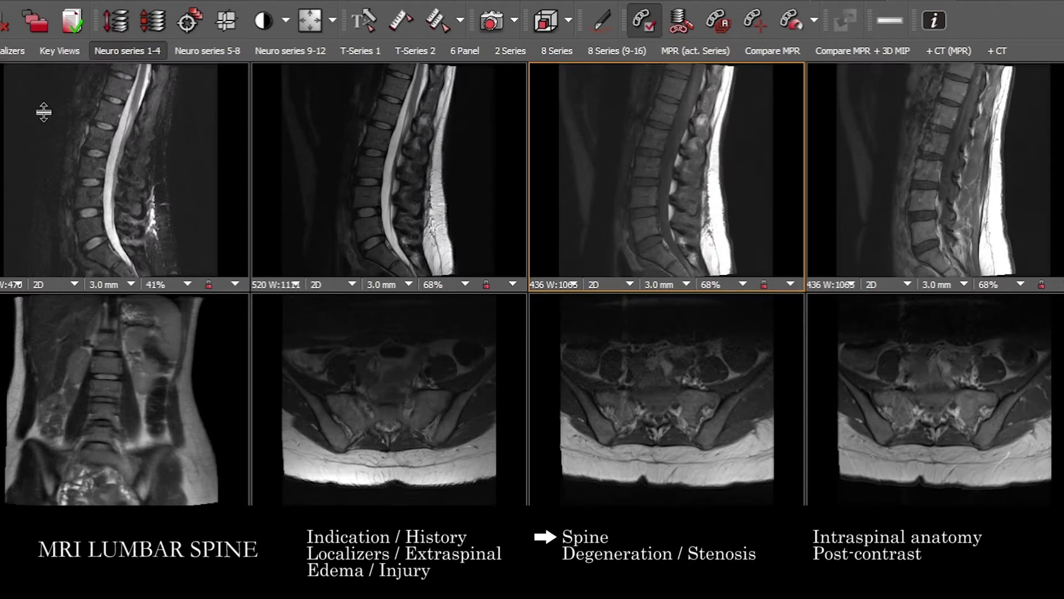
scroll(670, 147, down, 3)
- Switch between the fourth and third sagittal views and page to the midline spinal canal
click(925, 219)
scroll(926, 220, down, 2)
scroll(918, 199, down, 2)
click(769, 148)
scroll(687, 185, down, 1)
scroll(715, 147, down, 3)
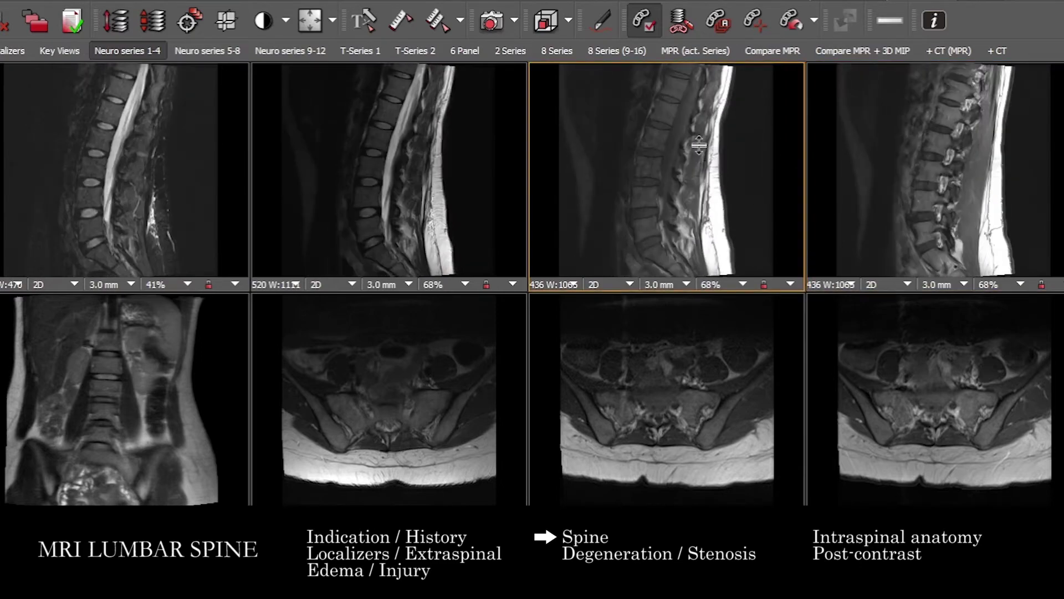
scroll(657, 139, down, 3)
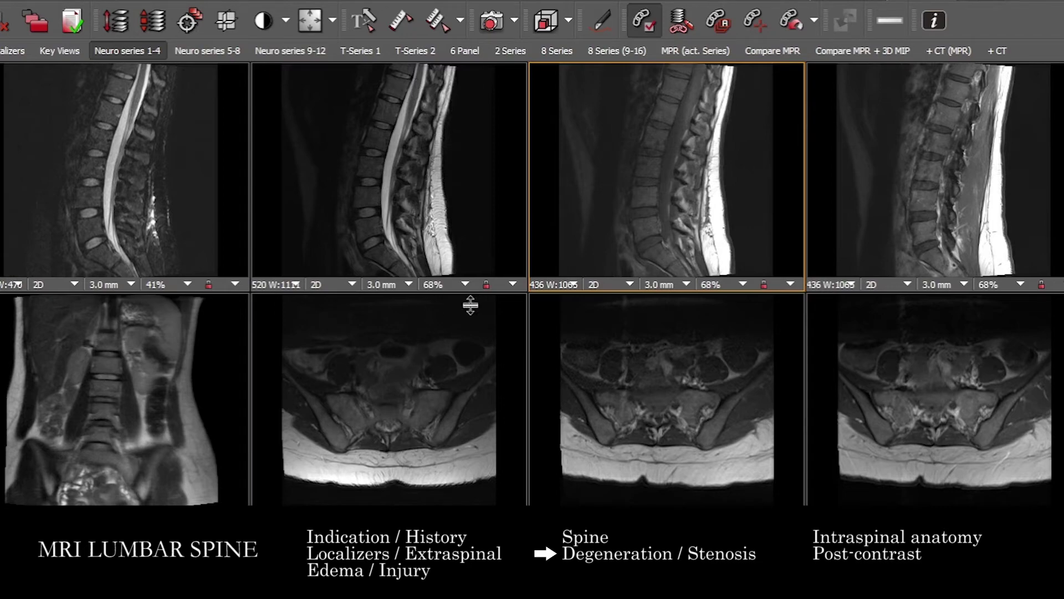
- Page the axial series up to kidney level, then browse the second sagittal series full-size
drag(466, 402, 449, 347)
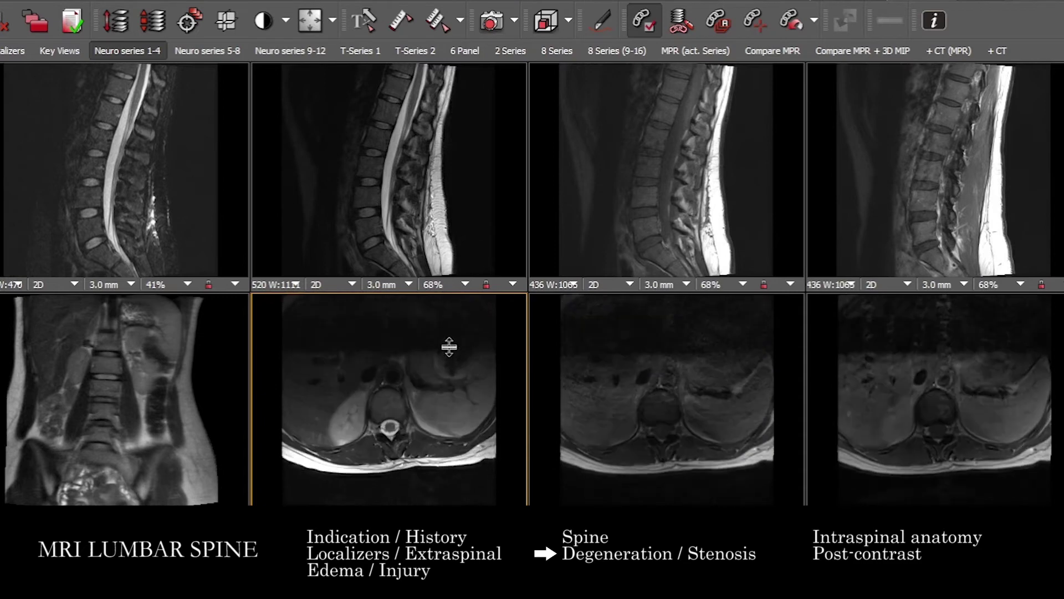
click(378, 169)
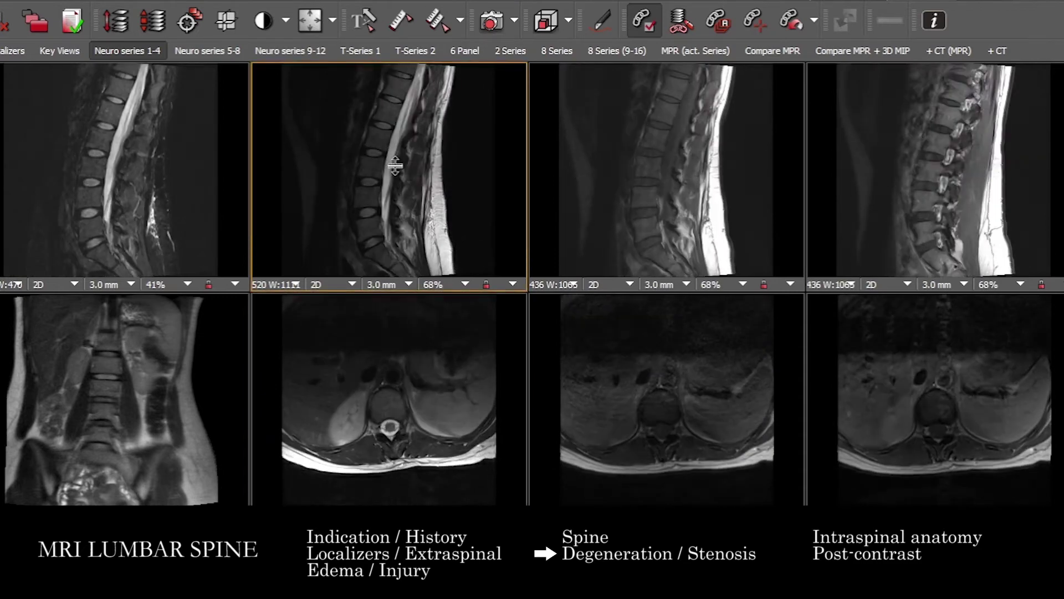
double_click(397, 175)
drag(553, 223, 577, 171)
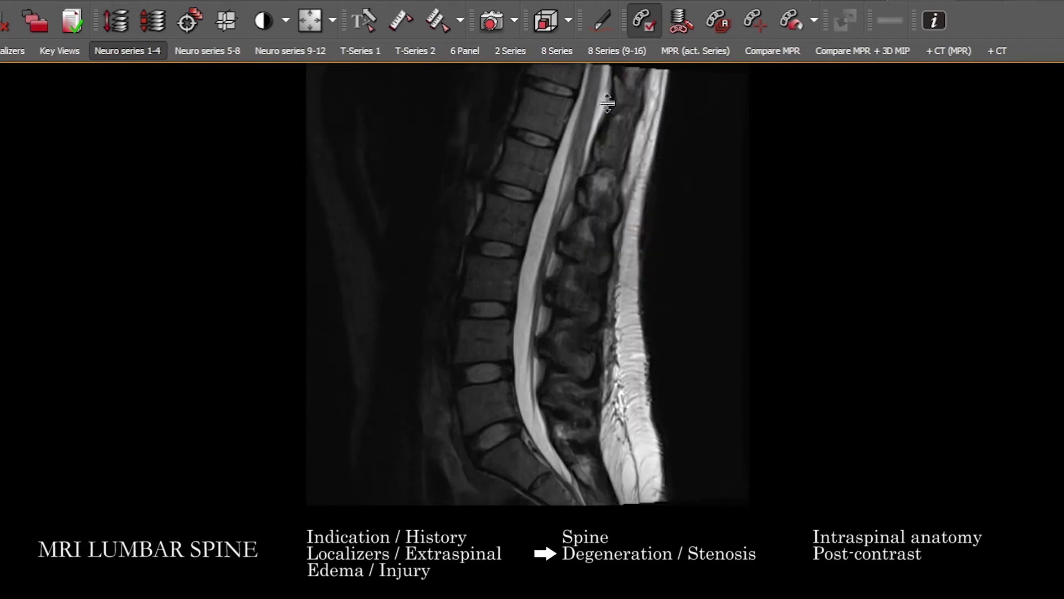
drag(548, 90, 595, 103)
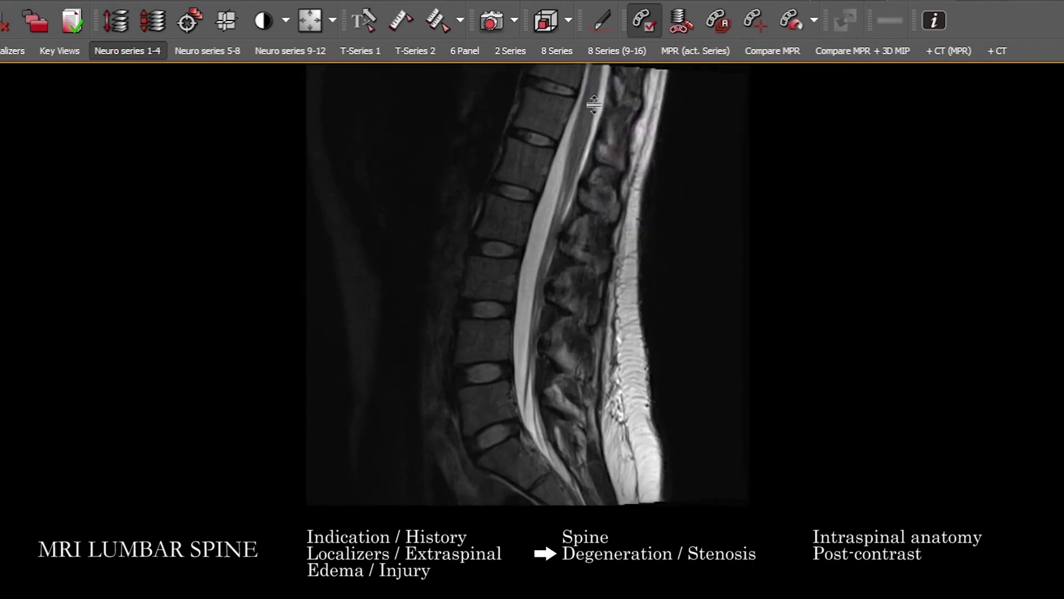
drag(544, 225, 604, 107)
drag(550, 188, 551, 215)
double_click(551, 216)
- Page the linked axial series down to kidney level while checking near-midline sagittal slices of the canal
drag(455, 341, 420, 436)
scroll(356, 418, down, 3)
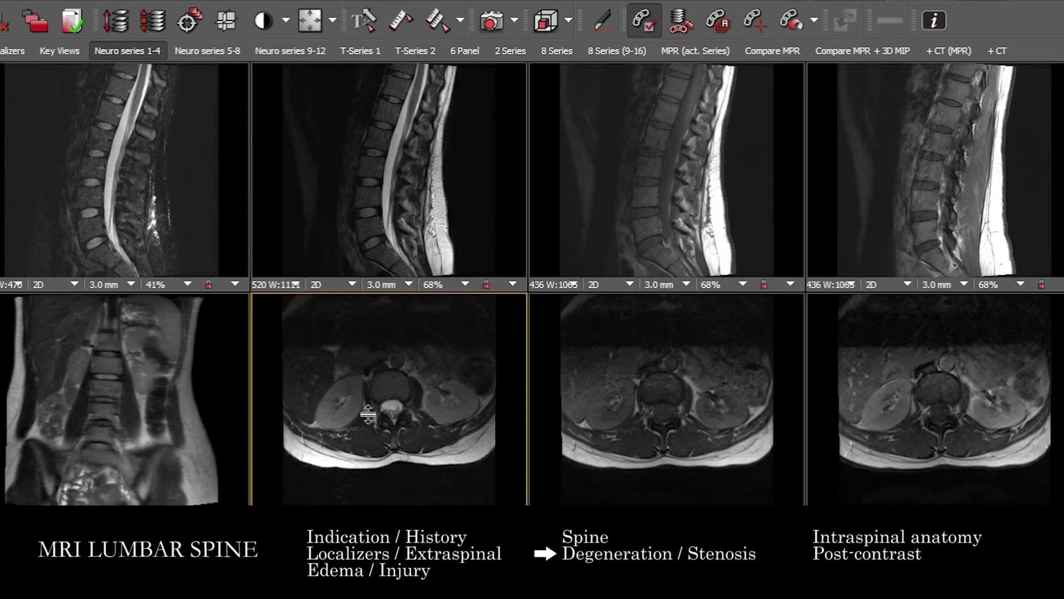
scroll(368, 414, down, 3)
scroll(416, 422, down, 2)
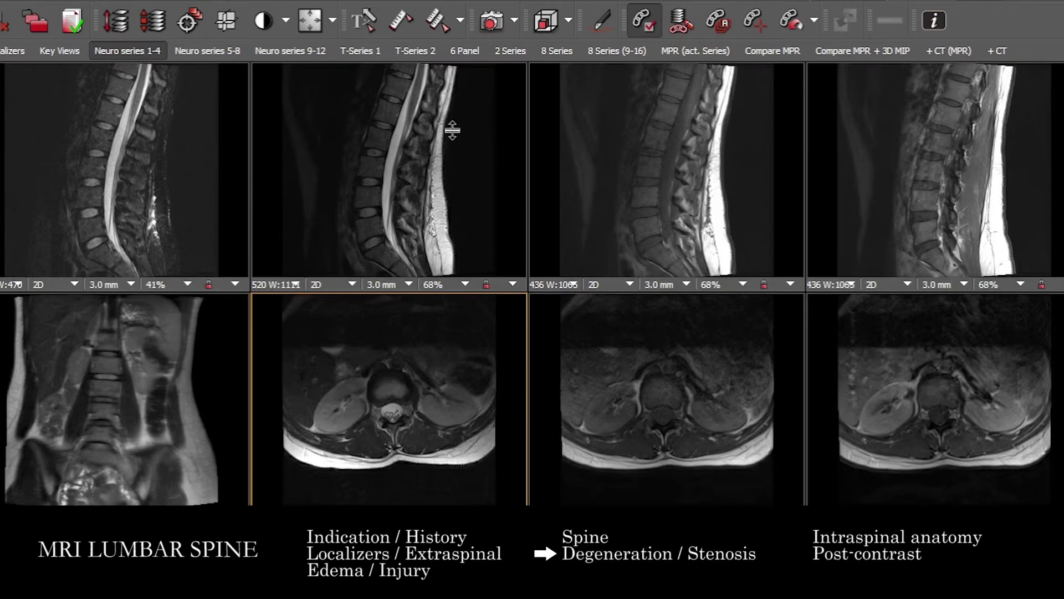
drag(393, 162, 400, 103)
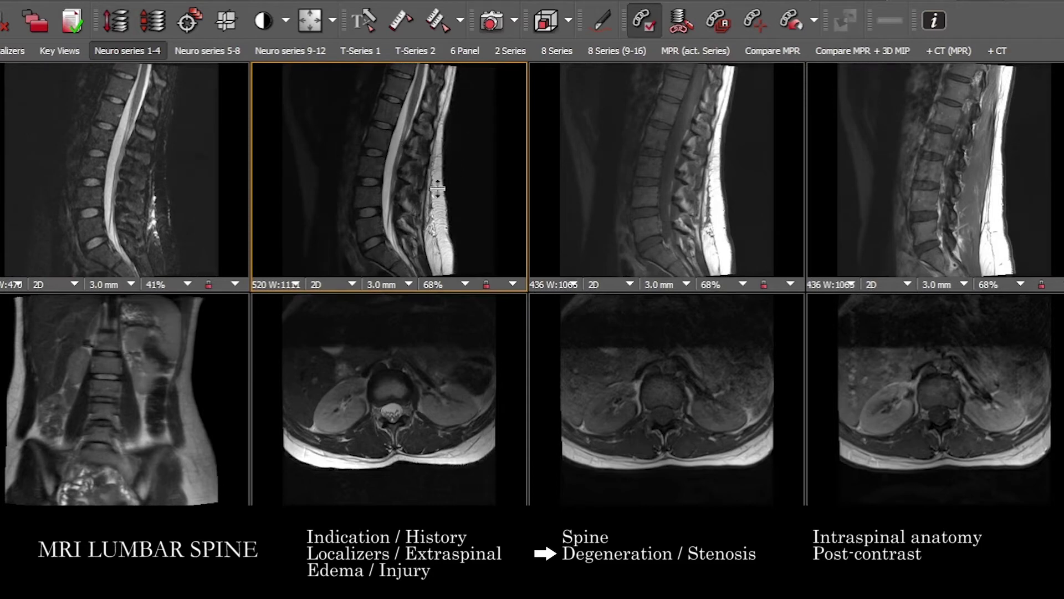
drag(499, 380, 408, 158)
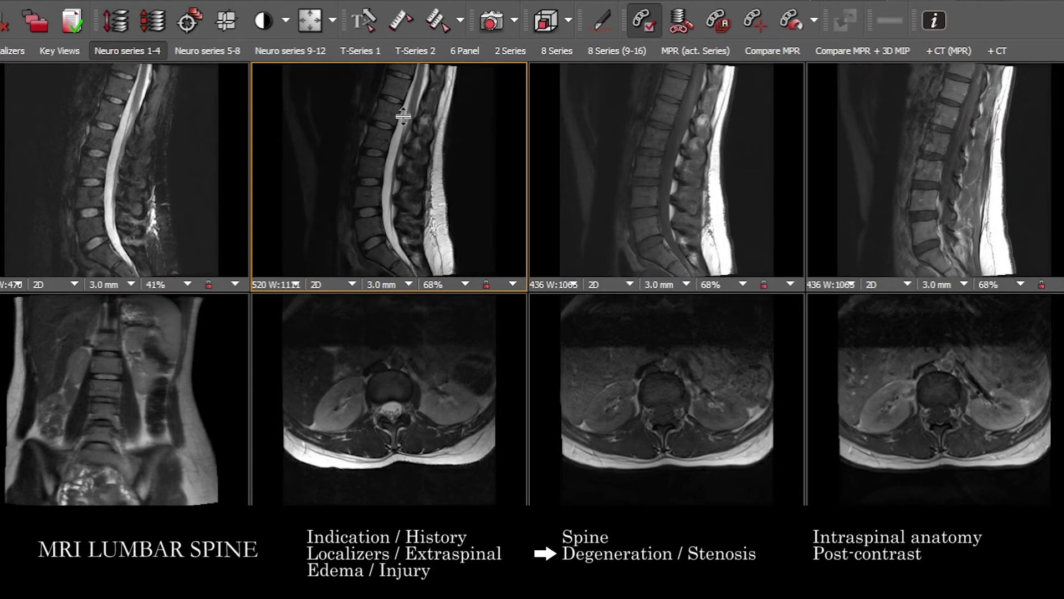
- Scroll the linked axial series caudally through the lower lumbar spine toward the sacrum
scroll(365, 415, down, 4)
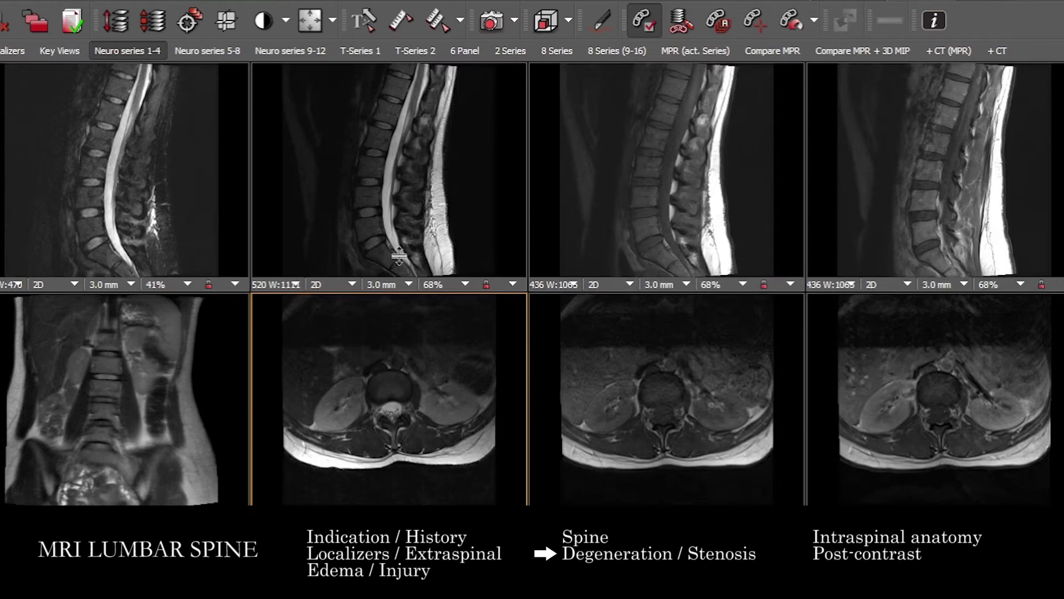
scroll(411, 396, down, 5)
scroll(439, 407, down, 5)
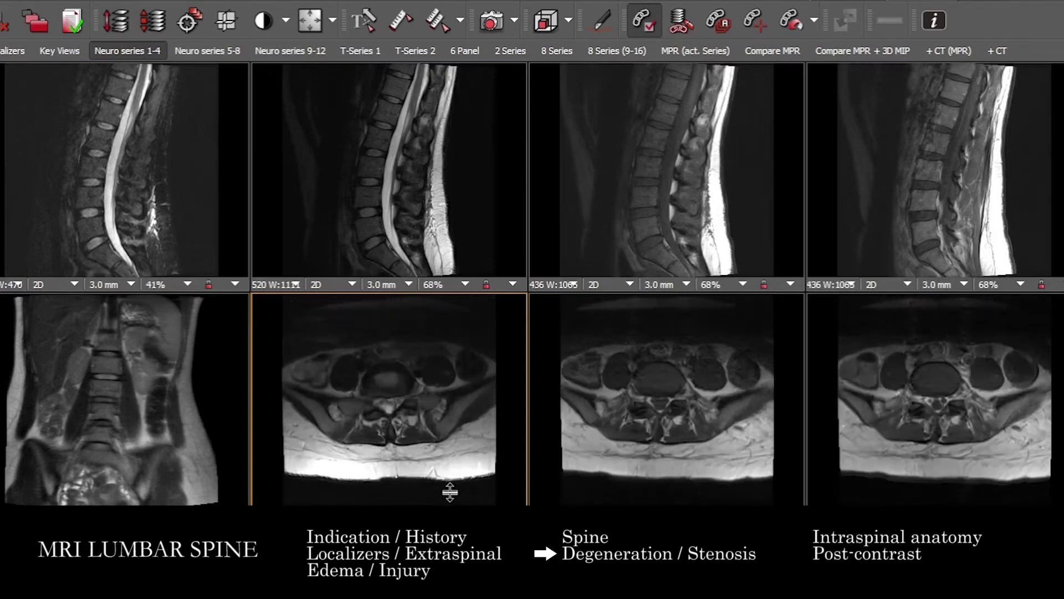
scroll(415, 382, down, 3)
scroll(427, 416, up, 3)
scroll(427, 416, down, 2)
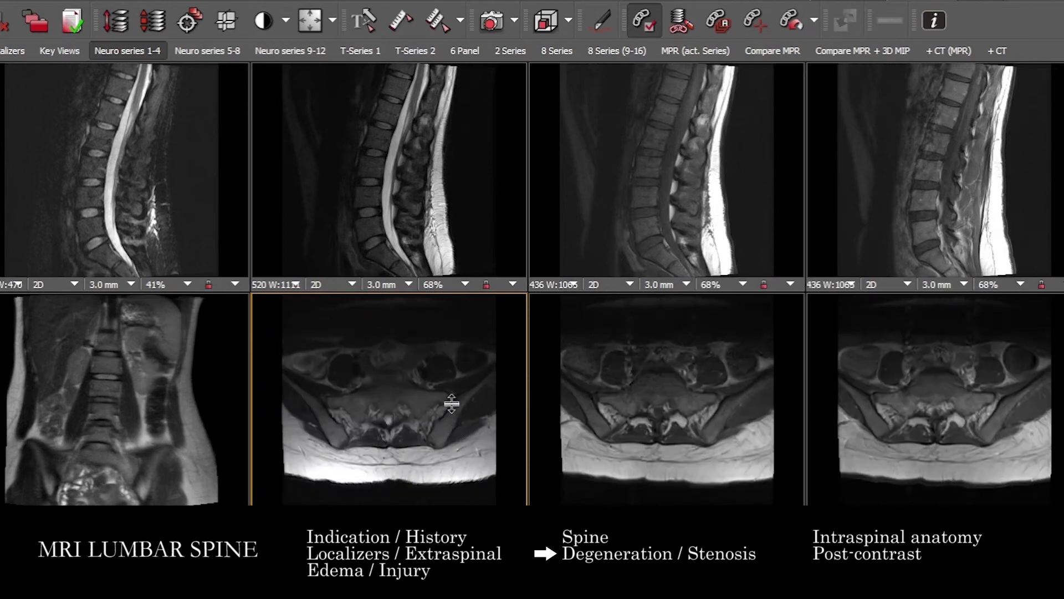
scroll(355, 443, down, 3)
scroll(368, 228, down, 3)
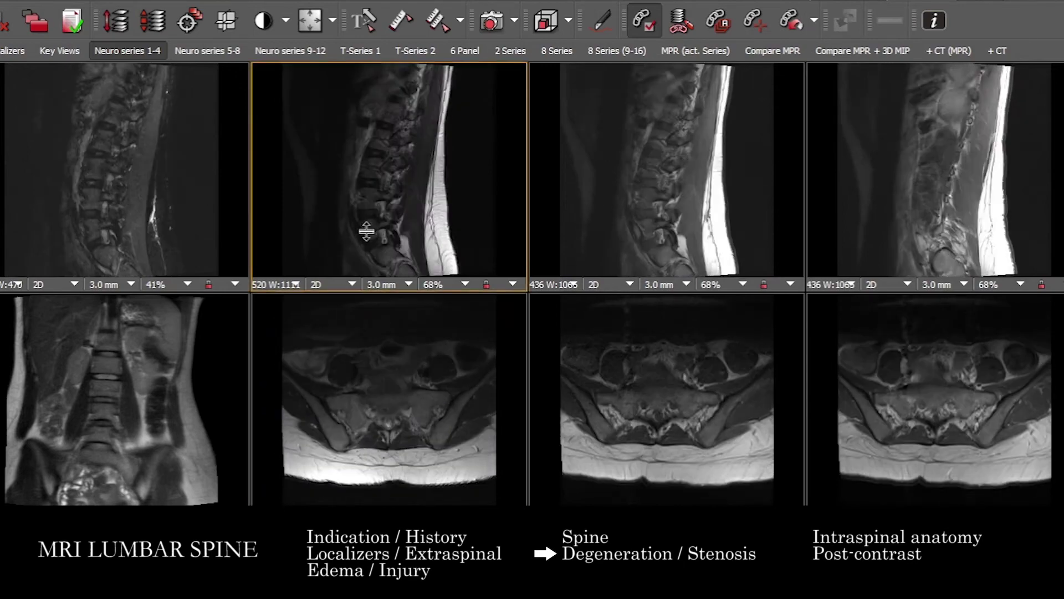
- Bring the axial stack back to the L5 level through the iliac wings and spinal canal
scroll(369, 222, up, 3)
scroll(369, 222, down, 5)
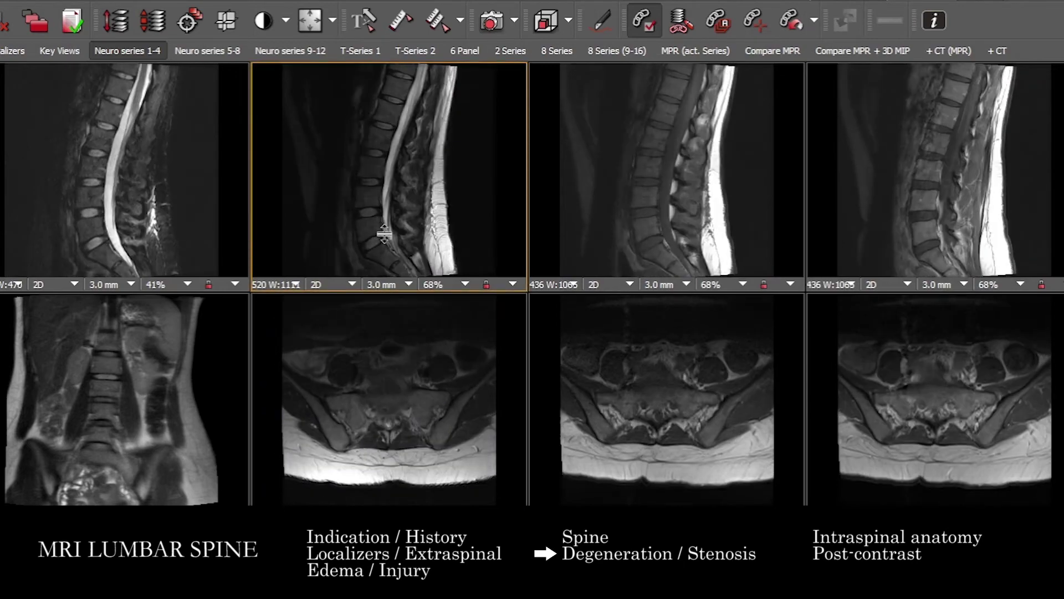
scroll(410, 467, up, 3)
scroll(417, 177, up, 5)
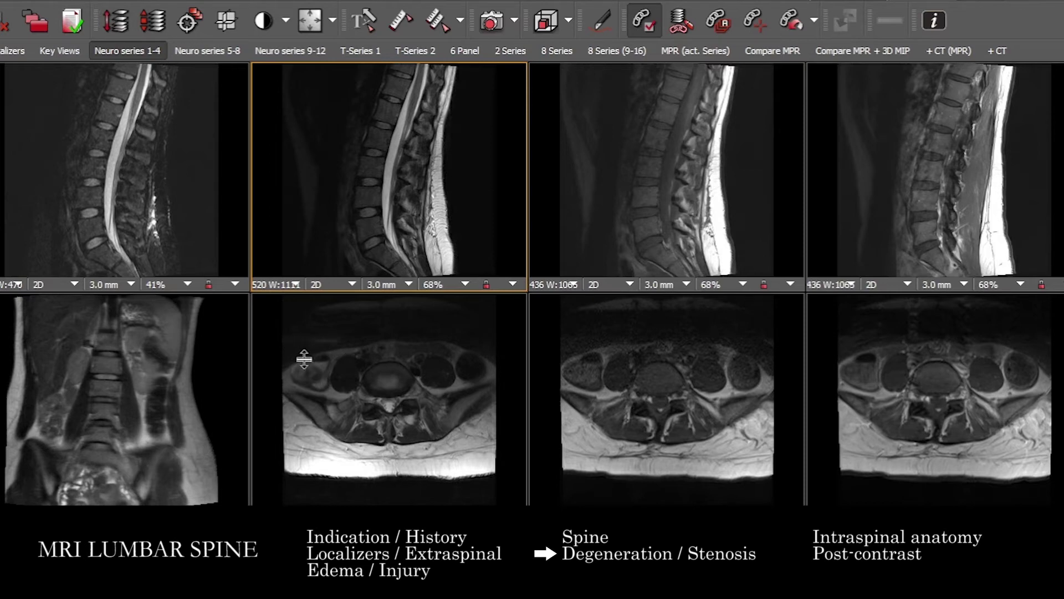
drag(306, 363, 398, 424)
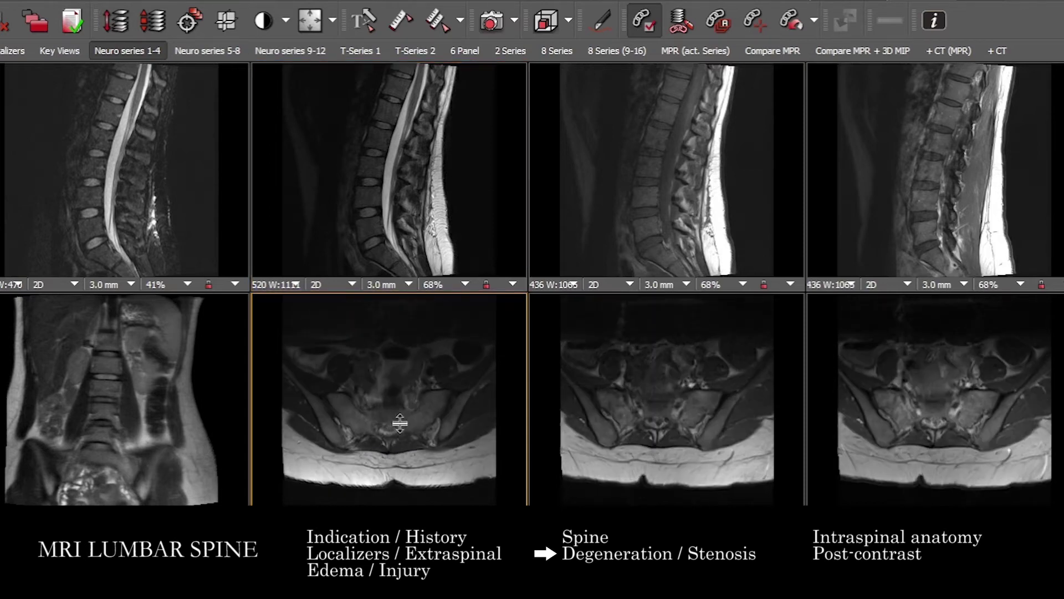
scroll(409, 430, up, 5)
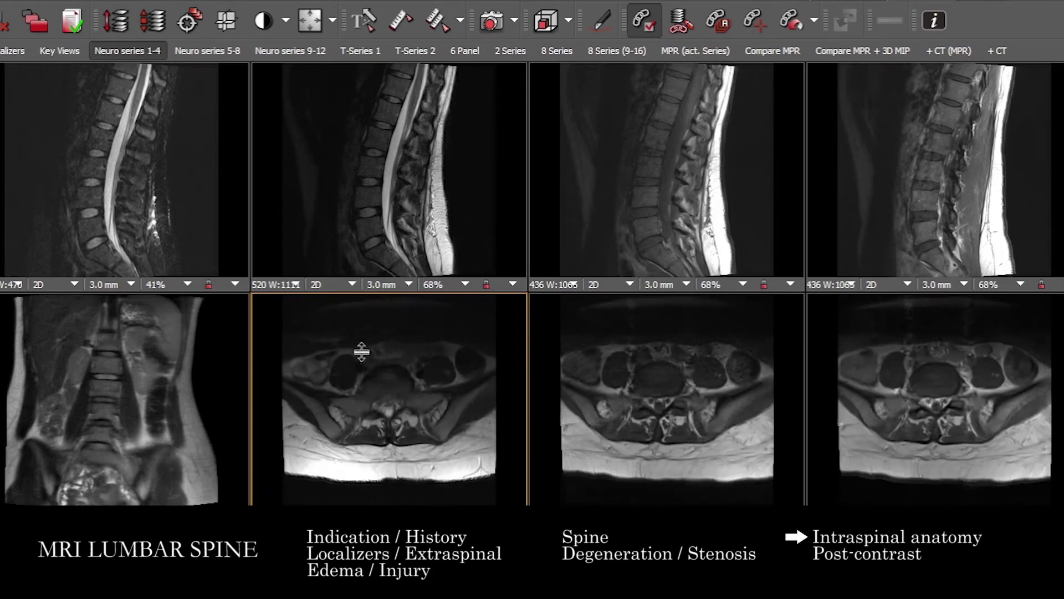
- Page the axial series from L5 up to kidney level, then down to lower kidney slices
drag(397, 418, 417, 81)
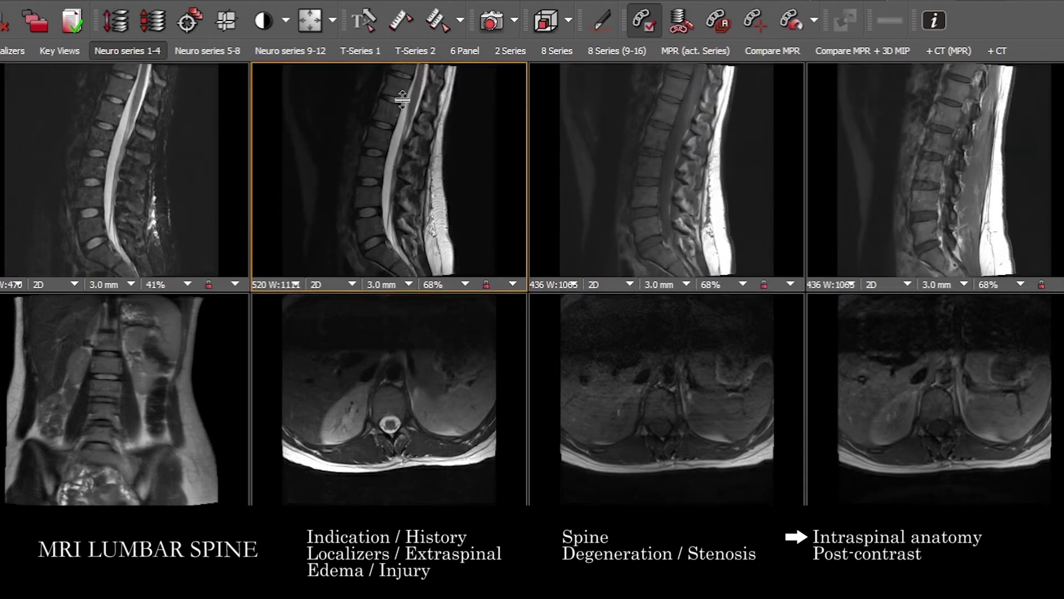
click(355, 409)
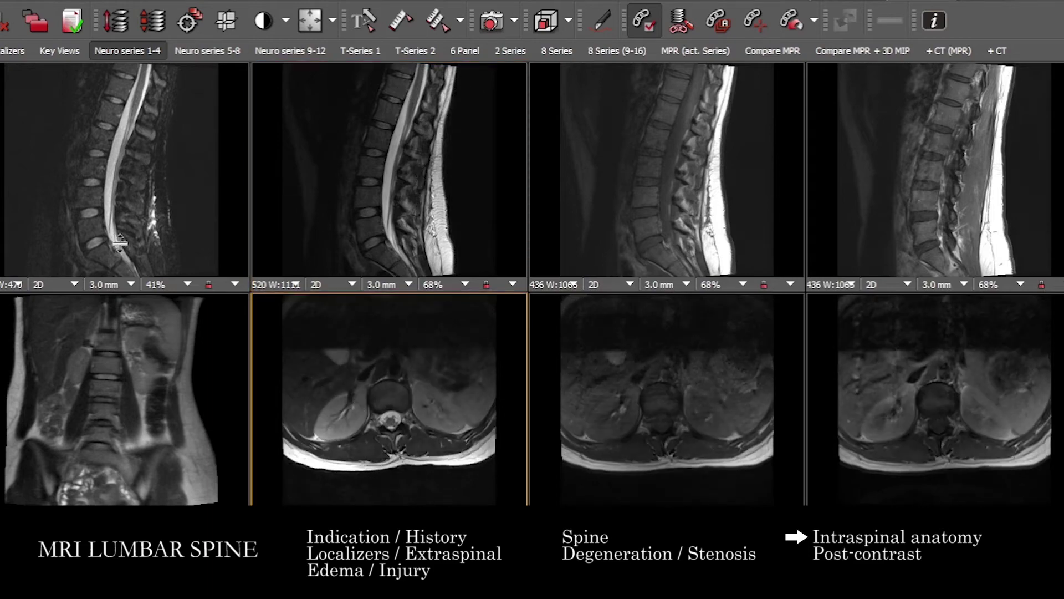
click(356, 225)
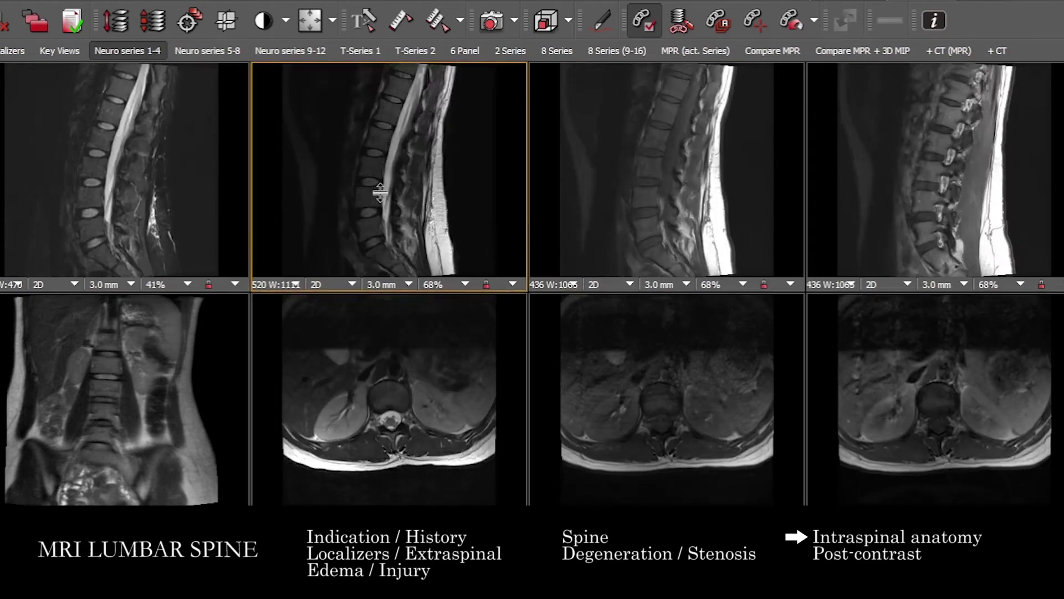
scroll(437, 161, down, 6)
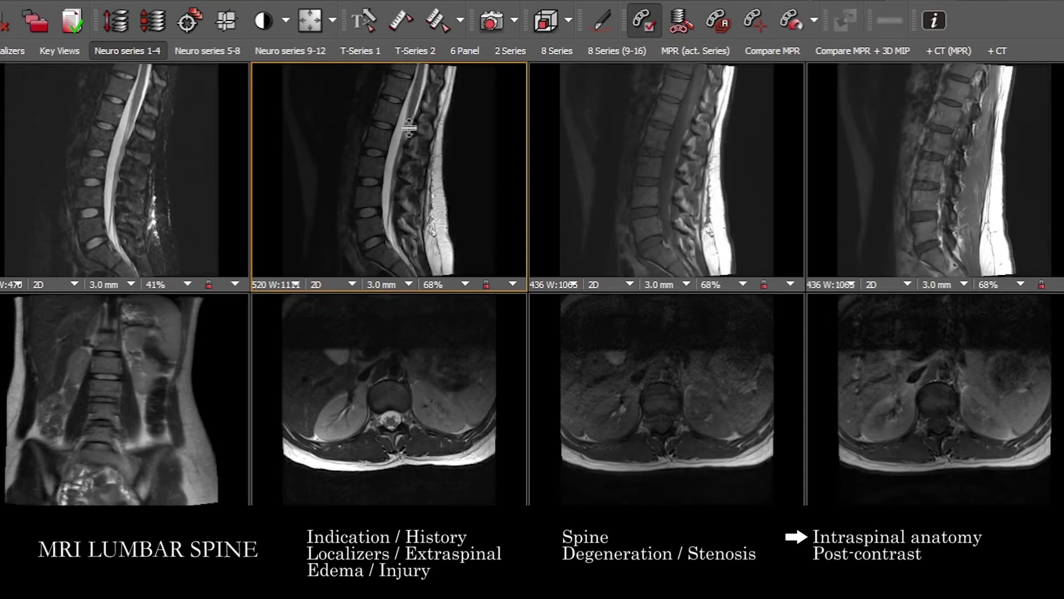
click(395, 358)
scroll(416, 400, down, 5)
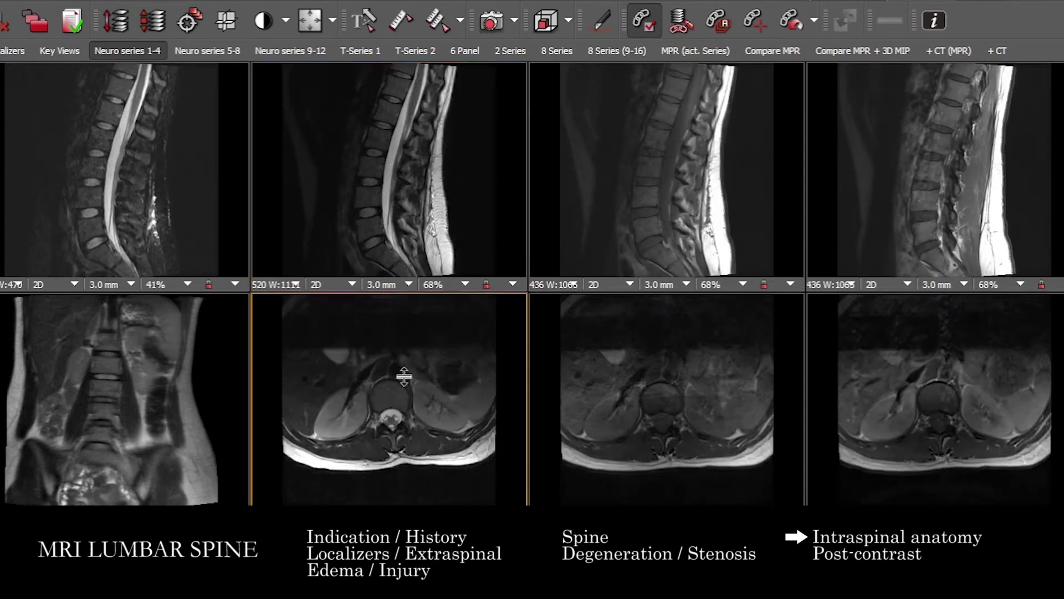
scroll(394, 413, down, 2)
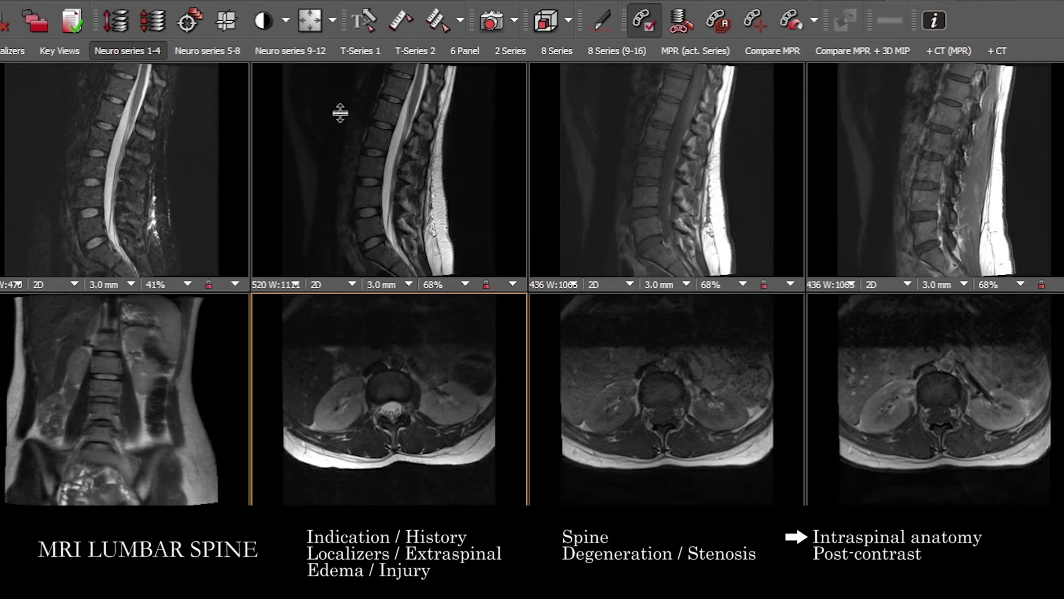
- Page the axial slices from the kidneys to lower lumbar levels and back up to the liver
drag(470, 316, 360, 422)
drag(503, 136, 482, 146)
drag(421, 333, 403, 296)
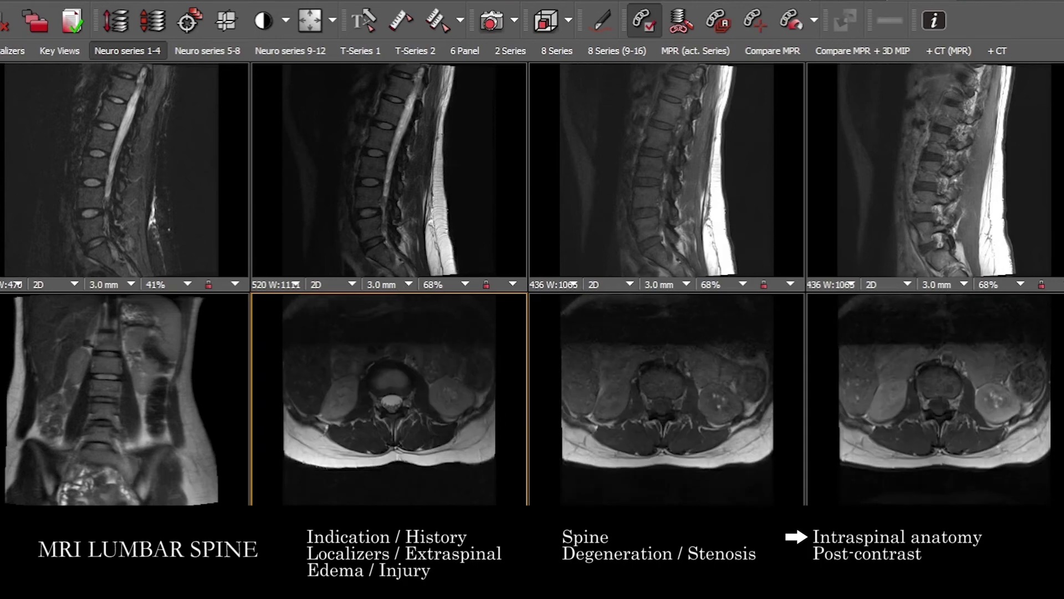
drag(328, 375, 374, 353)
drag(416, 154, 430, 109)
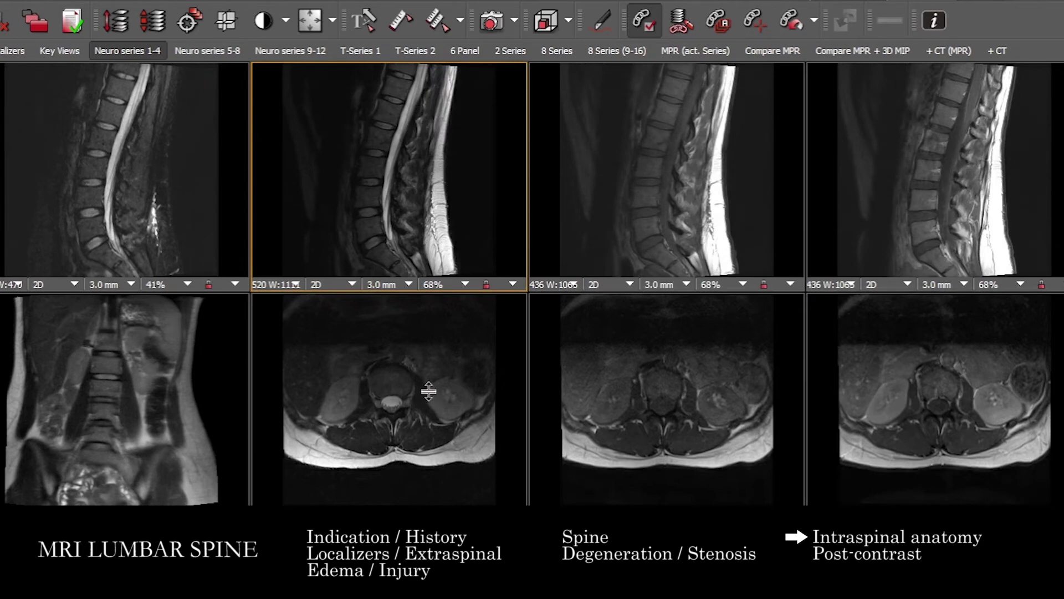
drag(422, 398, 400, 248)
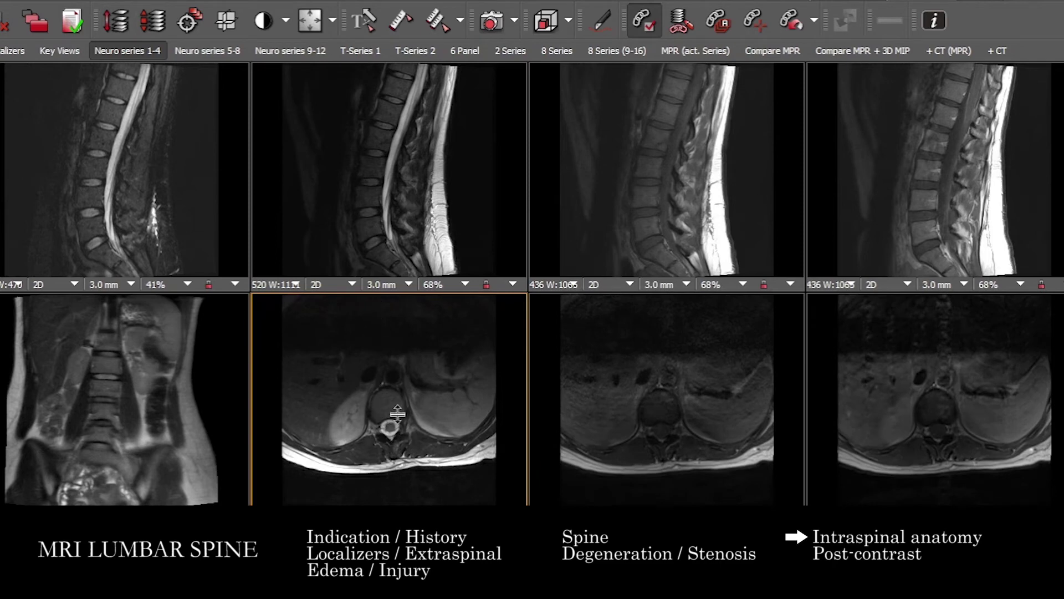
- Settle the axial series on a mid-lumbar slice below the kidneys through the psoas muscles
scroll(403, 420, down, 10)
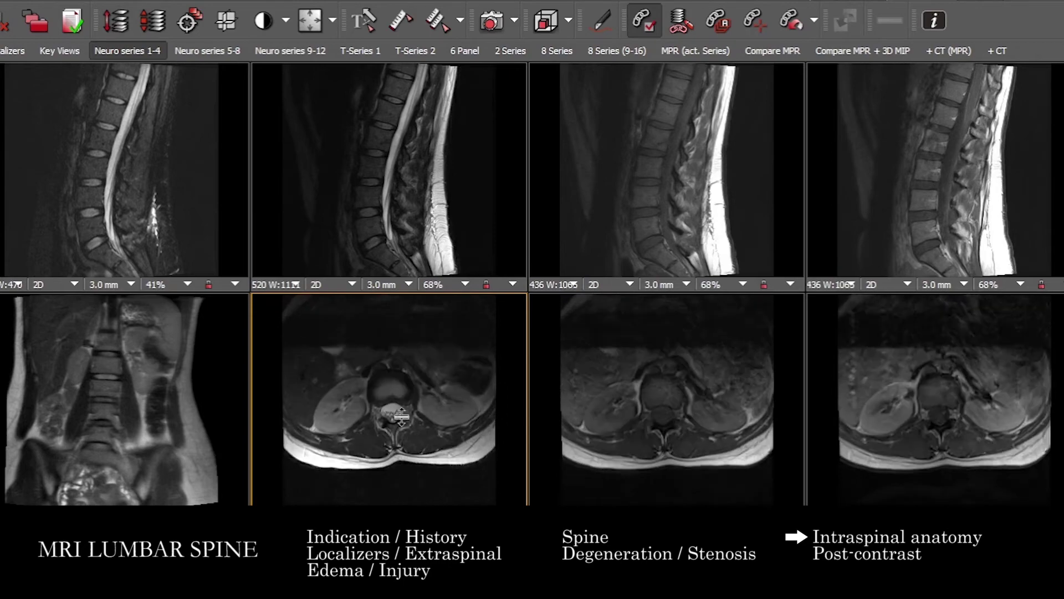
scroll(402, 424, down, 8)
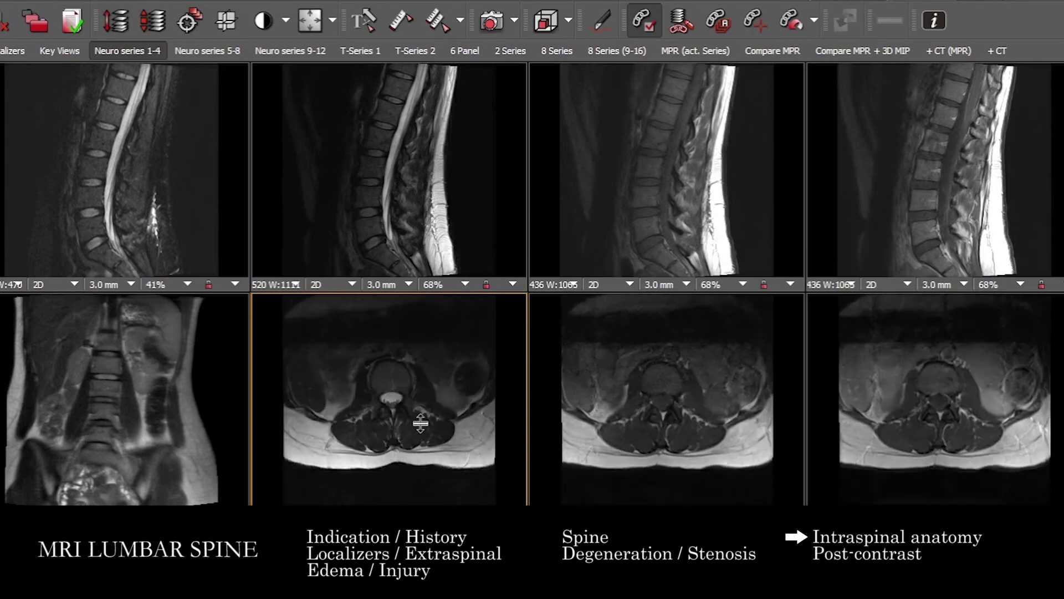
scroll(416, 434, down, 6)
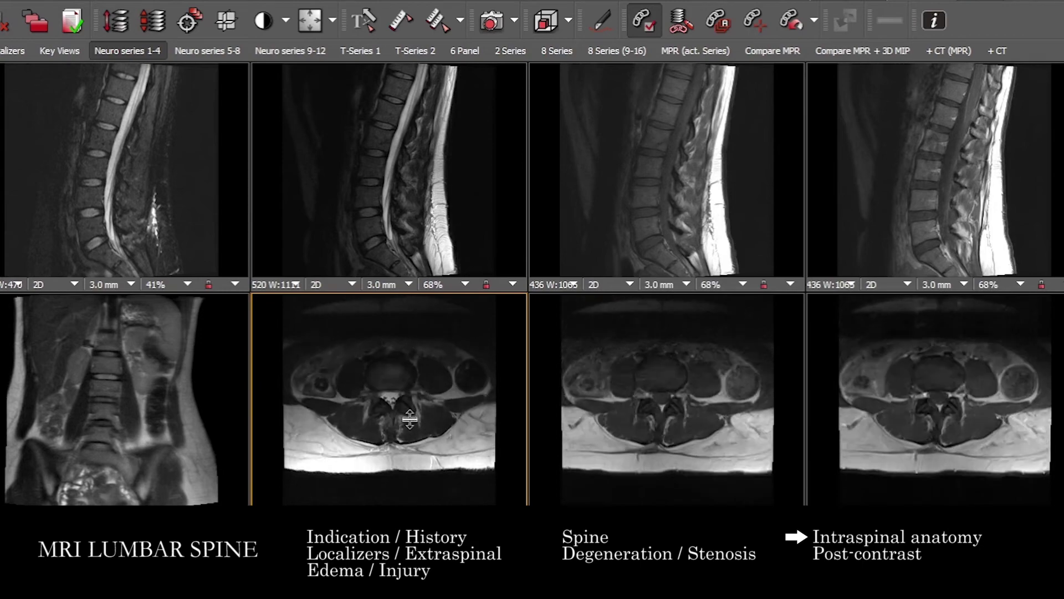
scroll(382, 388, up, 4)
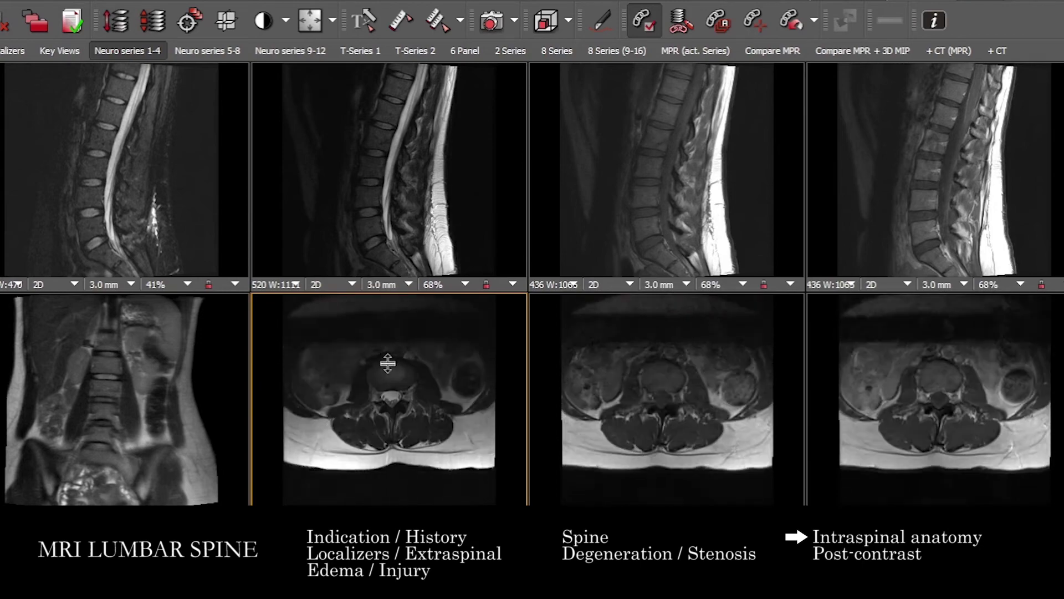
scroll(385, 370, up, 6)
- Magnify the axial images and the sagittals (to 111%) around the spinal canal, then step the axial series to a lower lumbar level
drag(391, 438, 403, 414)
scroll(421, 166, down, 5)
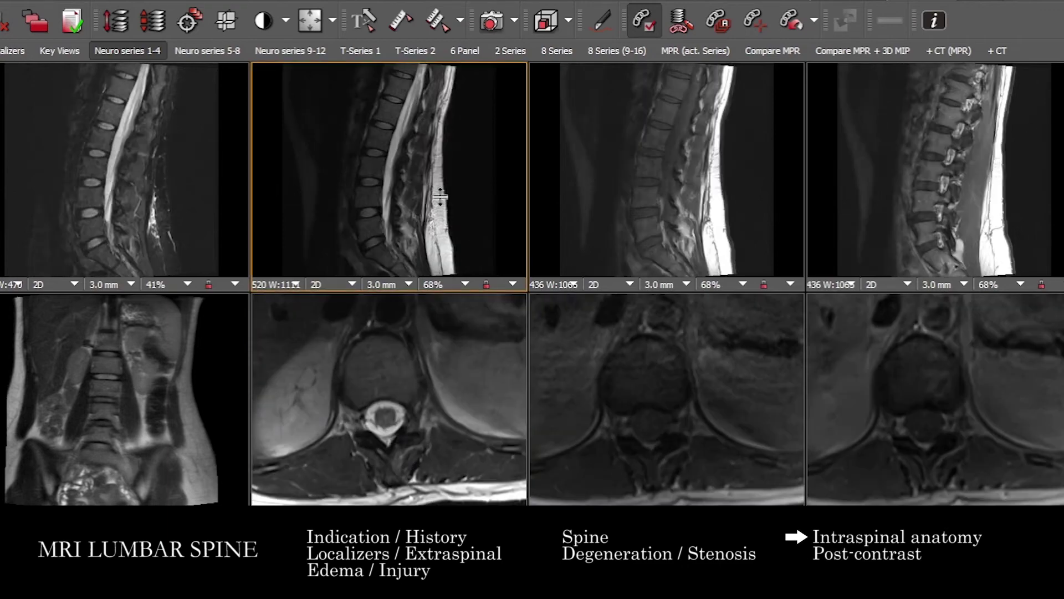
scroll(413, 141, down, 3)
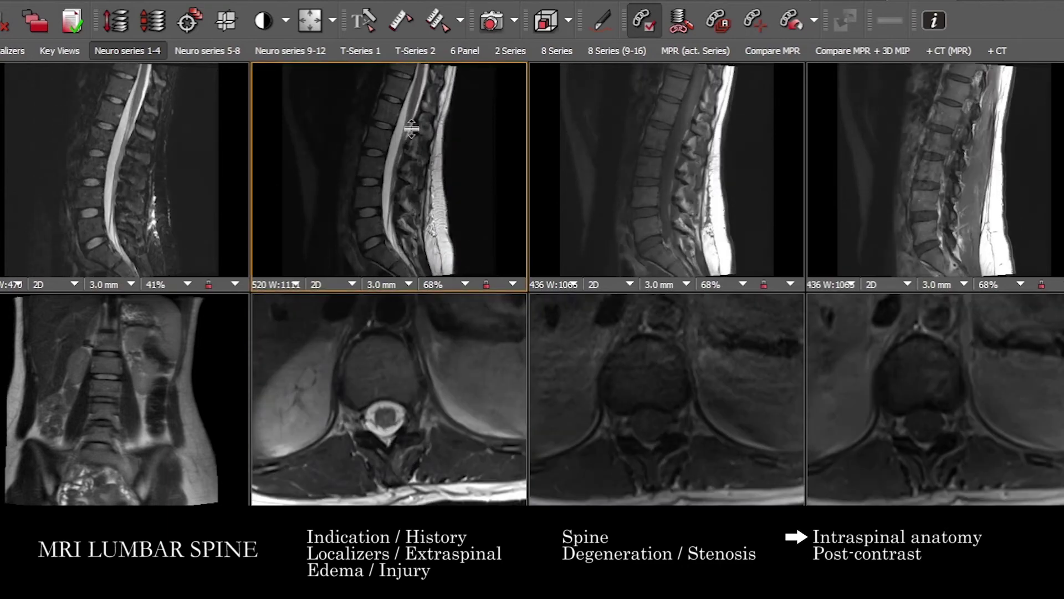
drag(416, 107, 401, 207)
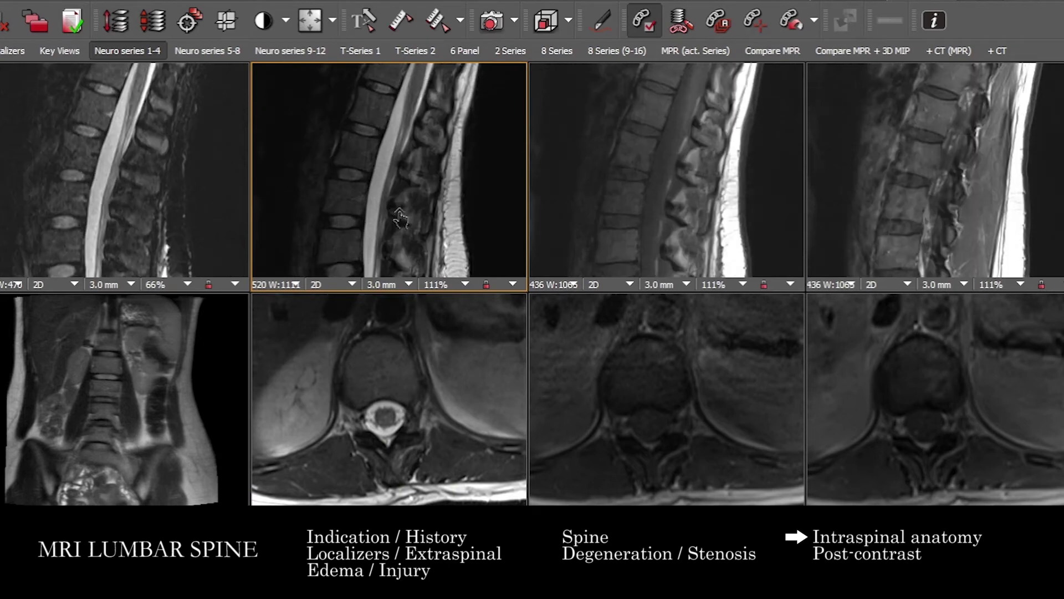
click(413, 384)
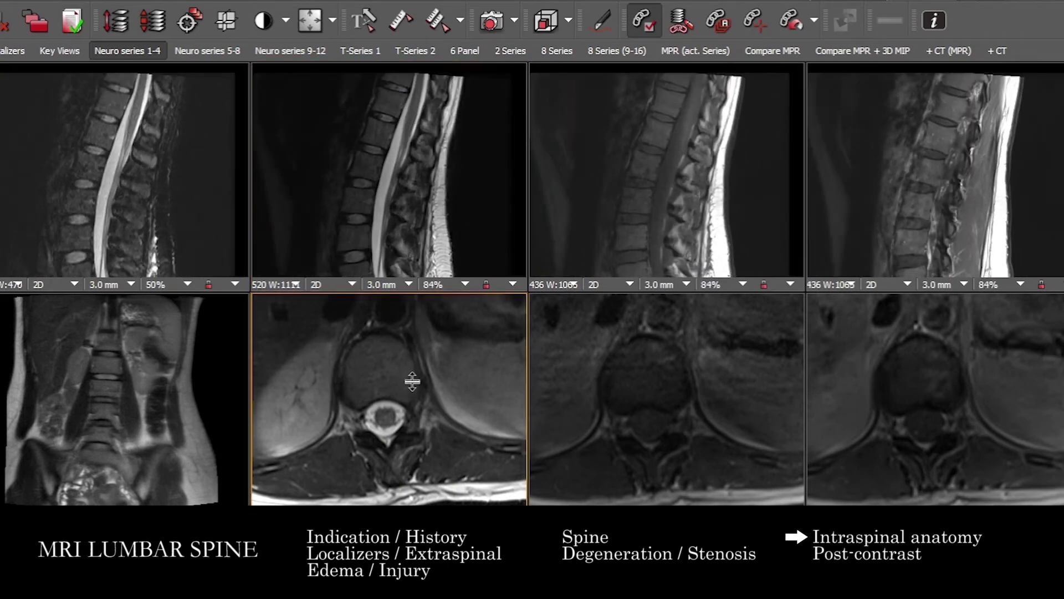
drag(370, 425, 410, 359)
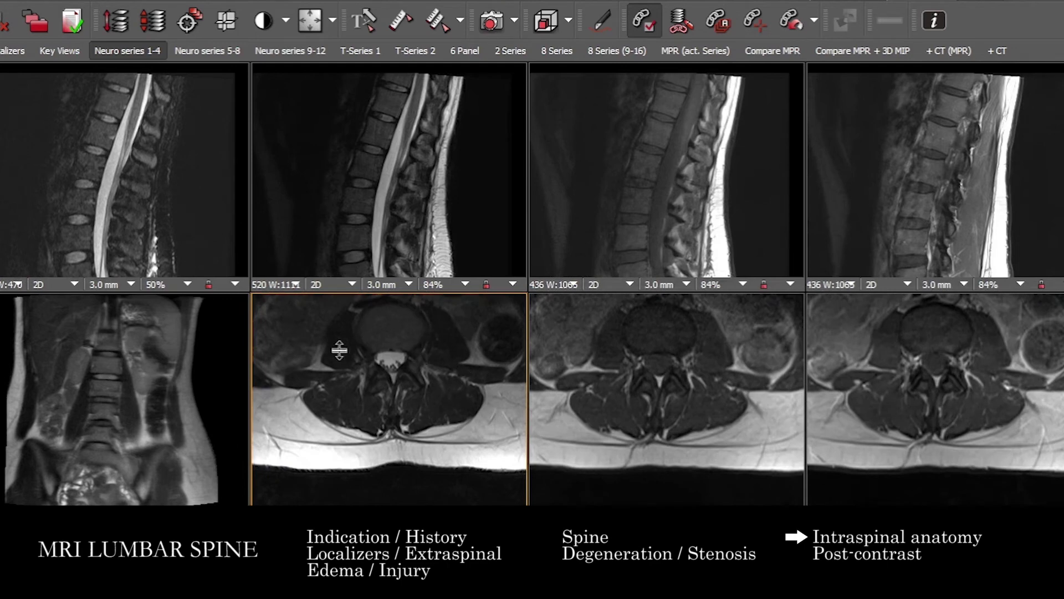
- Zoom the linked sagittal images out to 52% to fit their panels
click(407, 219)
scroll(408, 219, down, 2)
scroll(407, 219, down, 2)
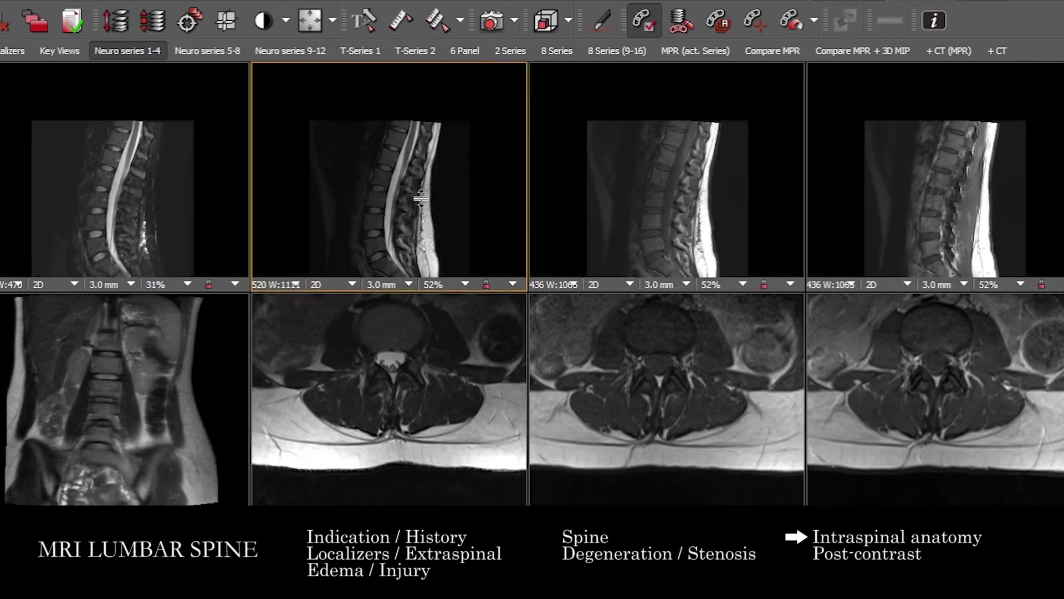
drag(361, 213, 409, 203)
- Step the axial slices down to a sacral level through the sacroiliac joints
drag(401, 368, 422, 228)
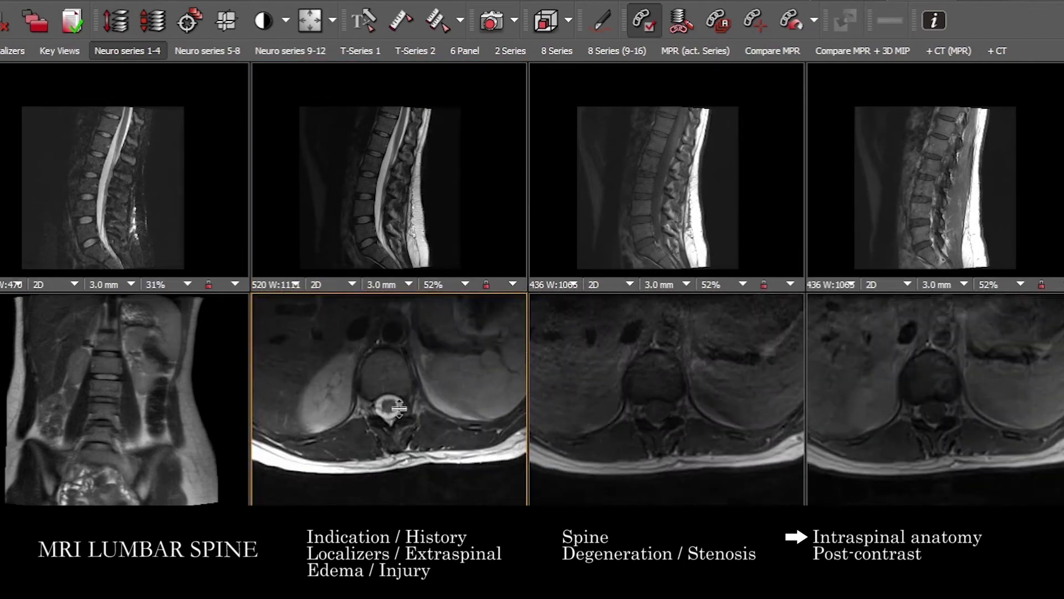
drag(379, 391, 427, 384)
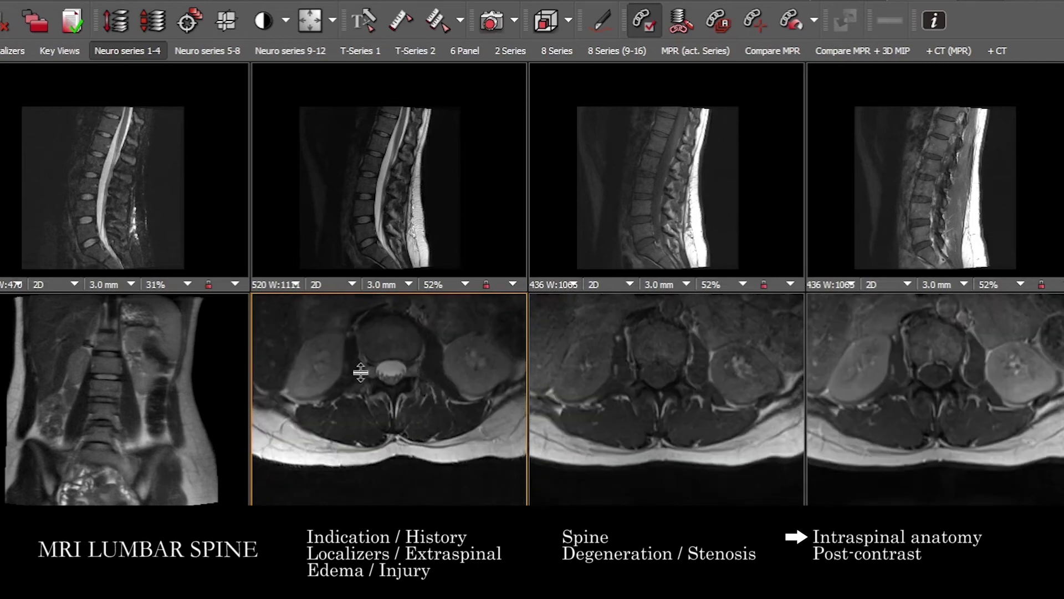
drag(454, 372, 437, 348)
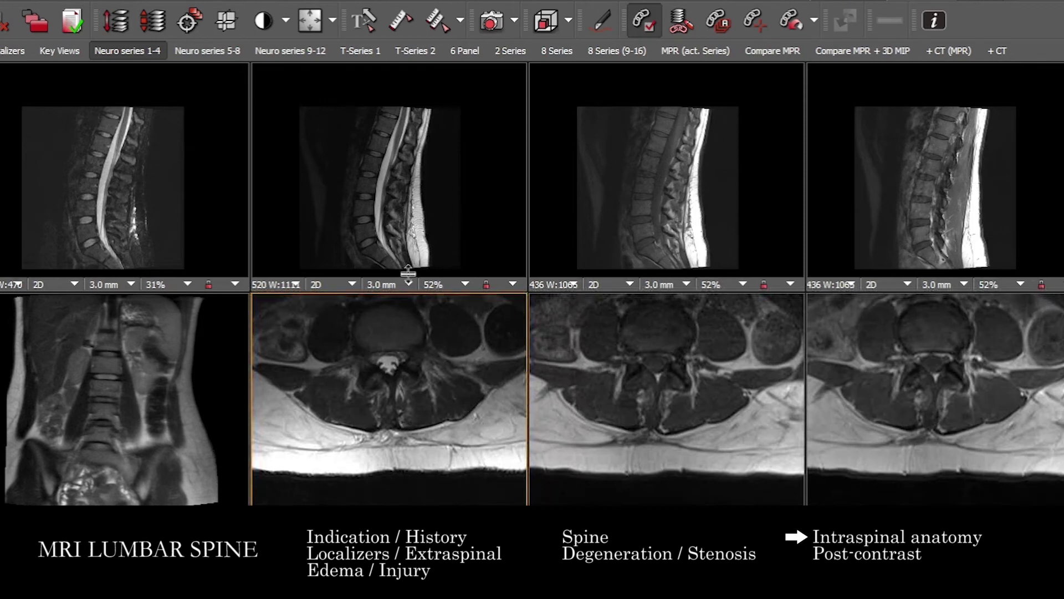
drag(406, 193, 394, 237)
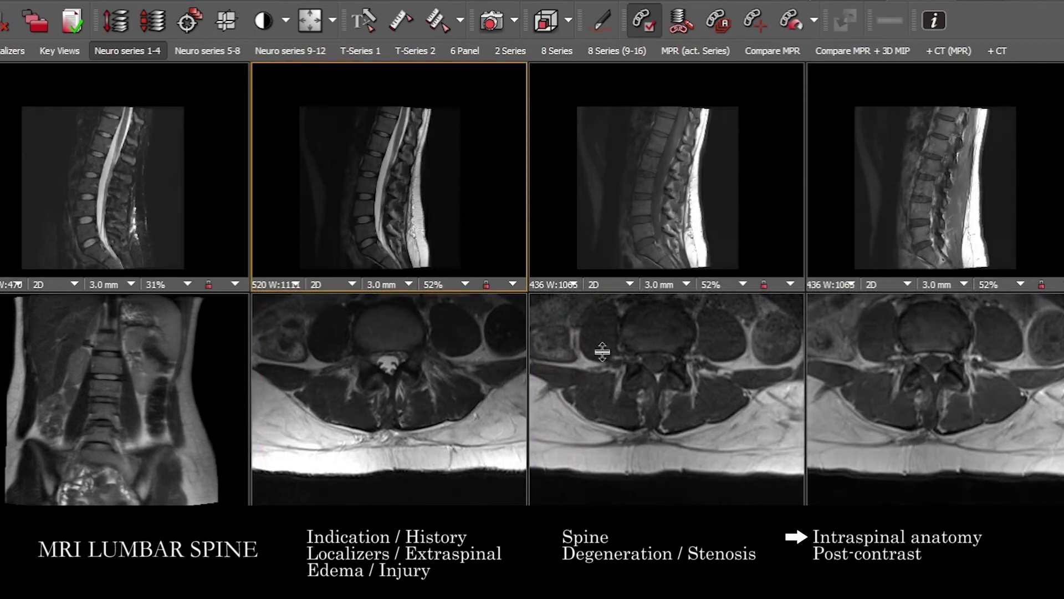
drag(450, 380, 476, 501)
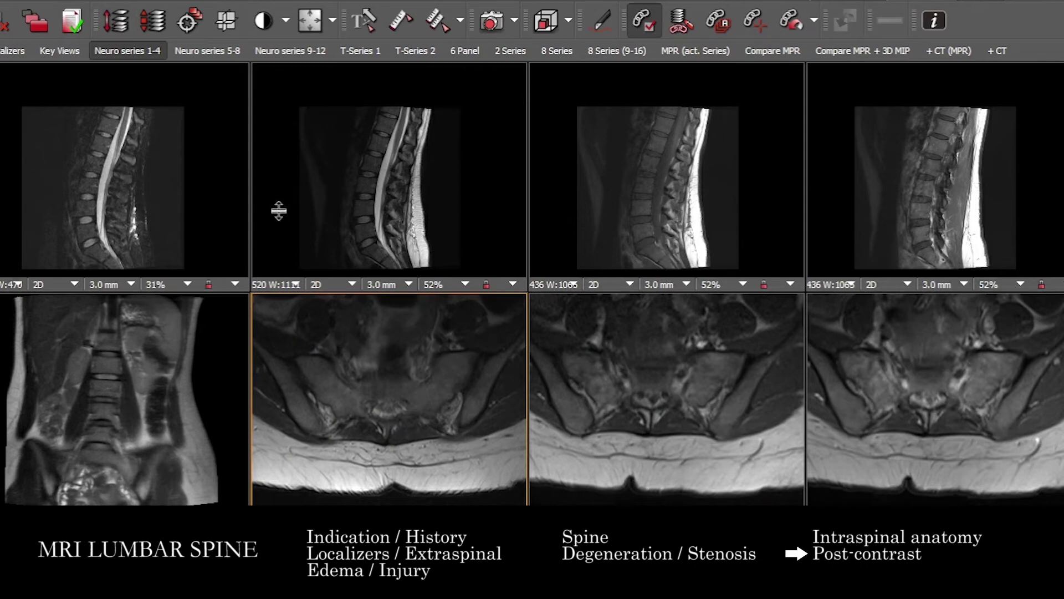
- Briefly view the post-contrast sagittal series full size, then set the sagittal zoom to 80%
double_click(954, 149)
drag(933, 195, 832, 202)
double_click(850, 178)
drag(716, 194, 716, 200)
drag(949, 164, 944, 140)
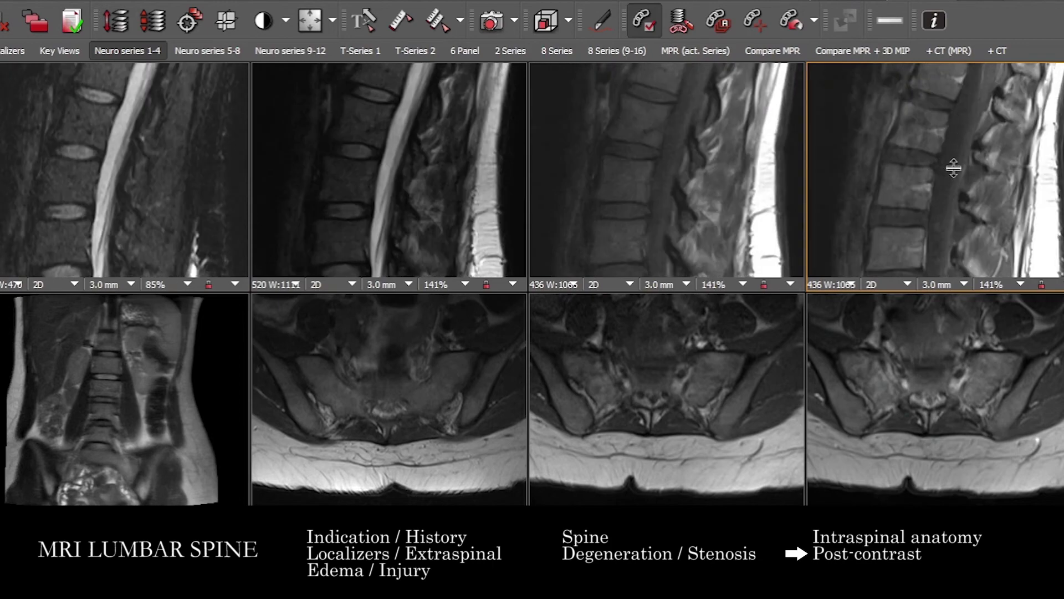
mouse_move(967, 180)
mouse_down()
mouse_move(958, 169)
mouse_move(951, 203)
mouse_move(966, 203)
mouse_move(954, 190)
mouse_up()
- Step the axial series up from the pelvis to an upper lumbar slice through the liver and kidneys
drag(910, 405, 946, 341)
drag(934, 415, 950, 463)
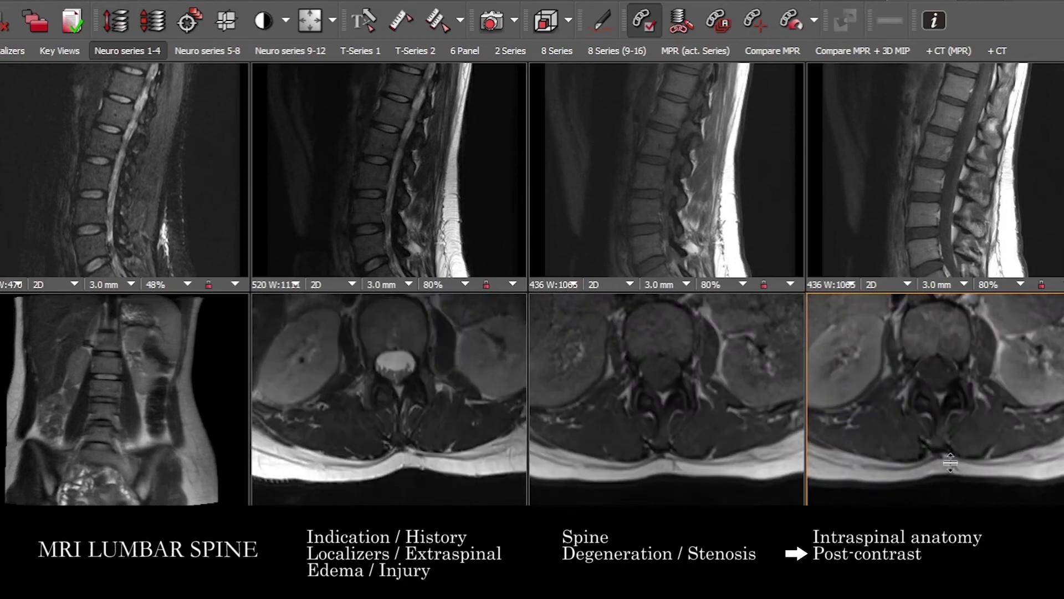
drag(959, 420, 1002, 302)
drag(746, 392, 906, 226)
- Shift the post-contrast sagittal images upward in their panels and browse to other slices
click(919, 173)
scroll(919, 174, down, 1)
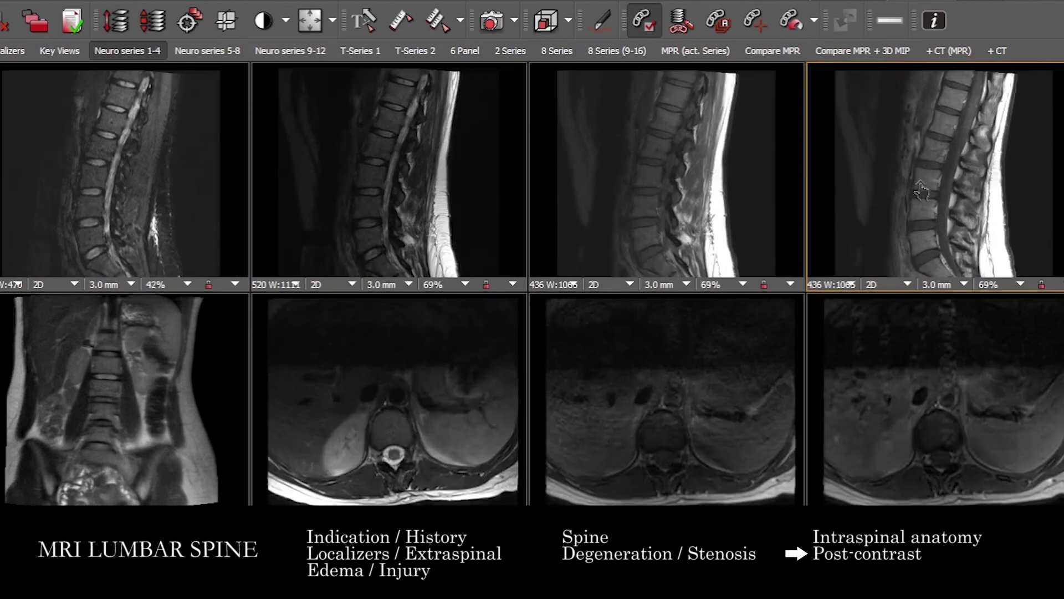
drag(920, 185, 918, 156)
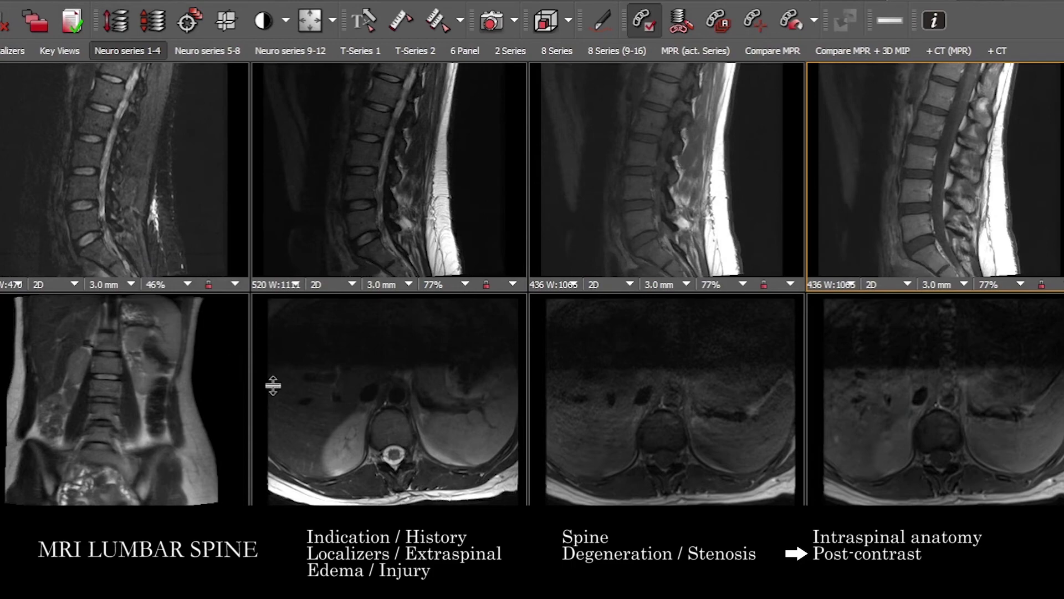
drag(934, 200, 917, 216)
- Magnify the post-contrast axial images around the lower lumbar spinal canal
click(956, 422)
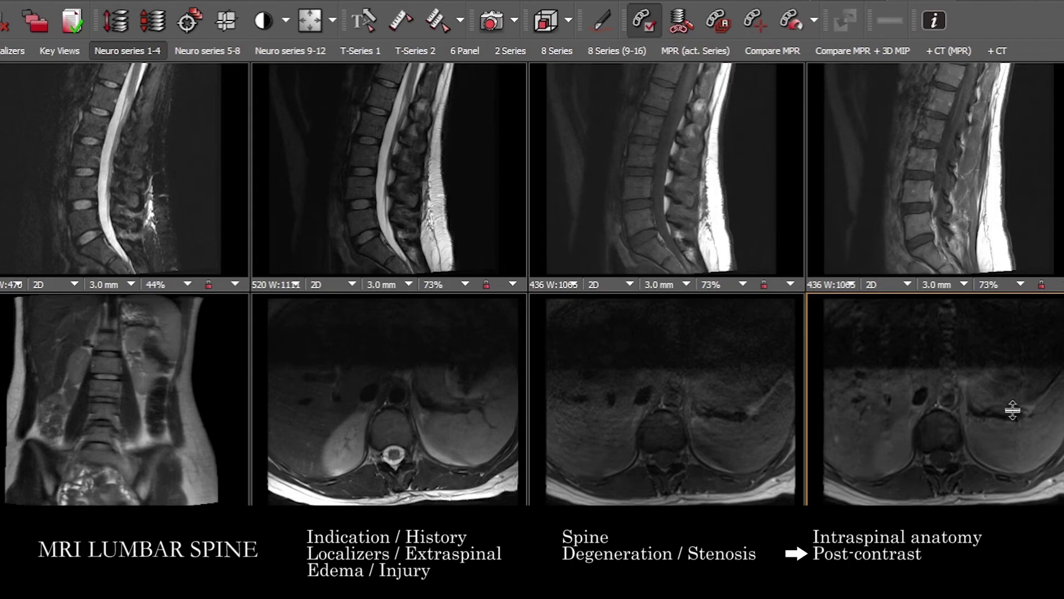
scroll(998, 407, down, 5)
scroll(984, 452, up, 5)
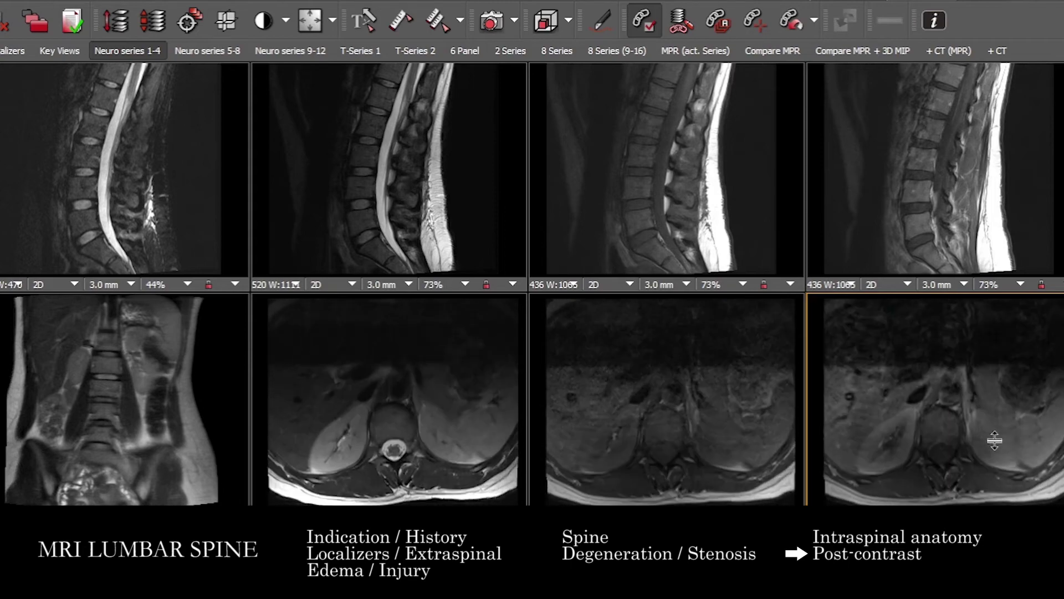
drag(942, 474, 954, 349)
click(974, 226)
- Maximise the post-contrast sagittal series and scroll to a midline slice through the lumbar spinal canal
double_click(973, 226)
scroll(577, 268, down, 5)
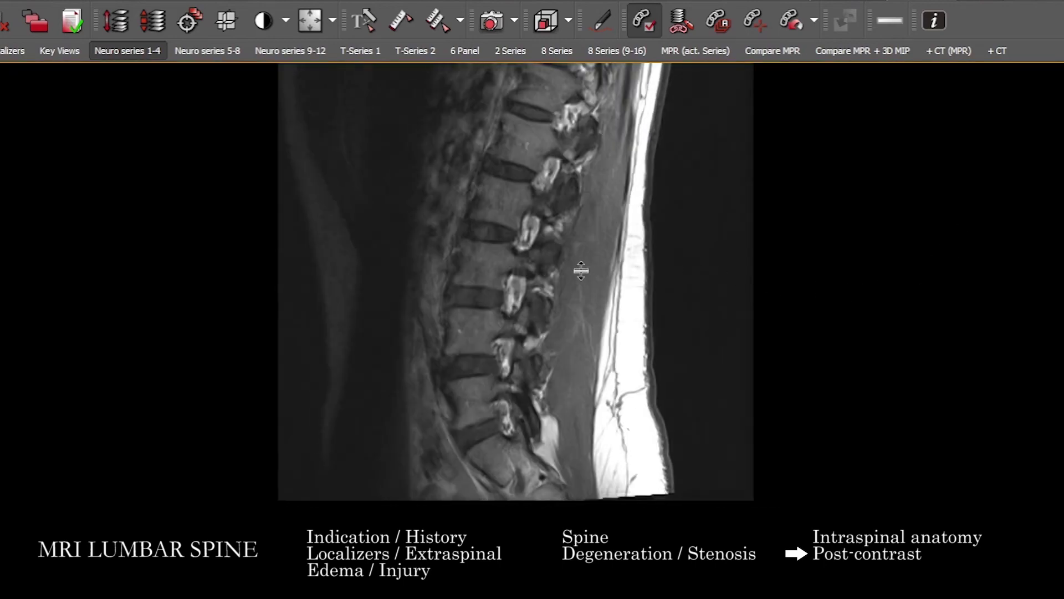
scroll(562, 253, up, 4)
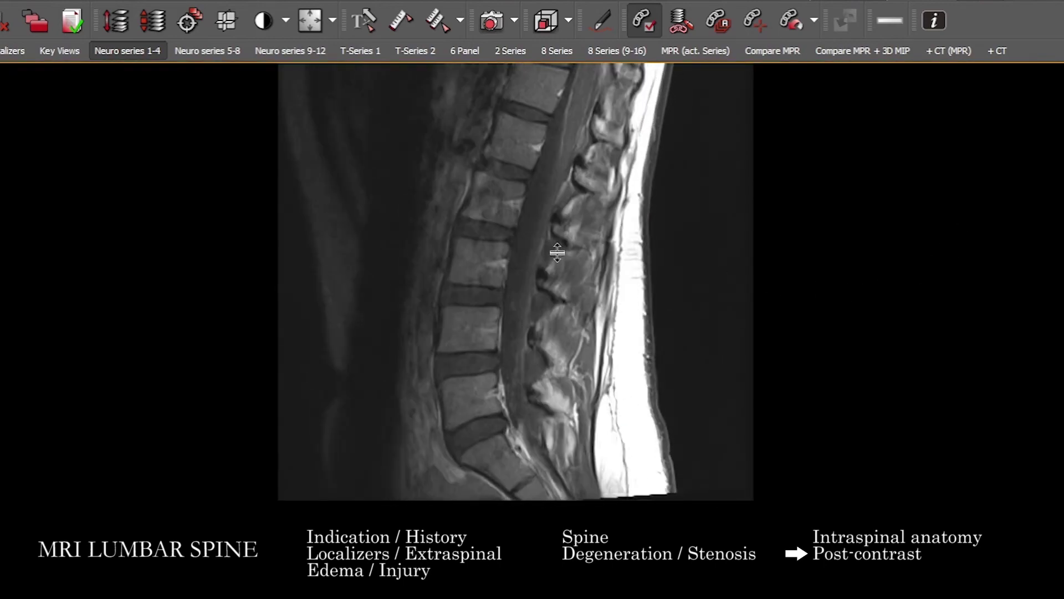
scroll(441, 239, up, 1)
scroll(442, 238, down, 1)
scroll(515, 331, down, 2)
scroll(515, 332, up, 2)
scroll(516, 331, up, 1)
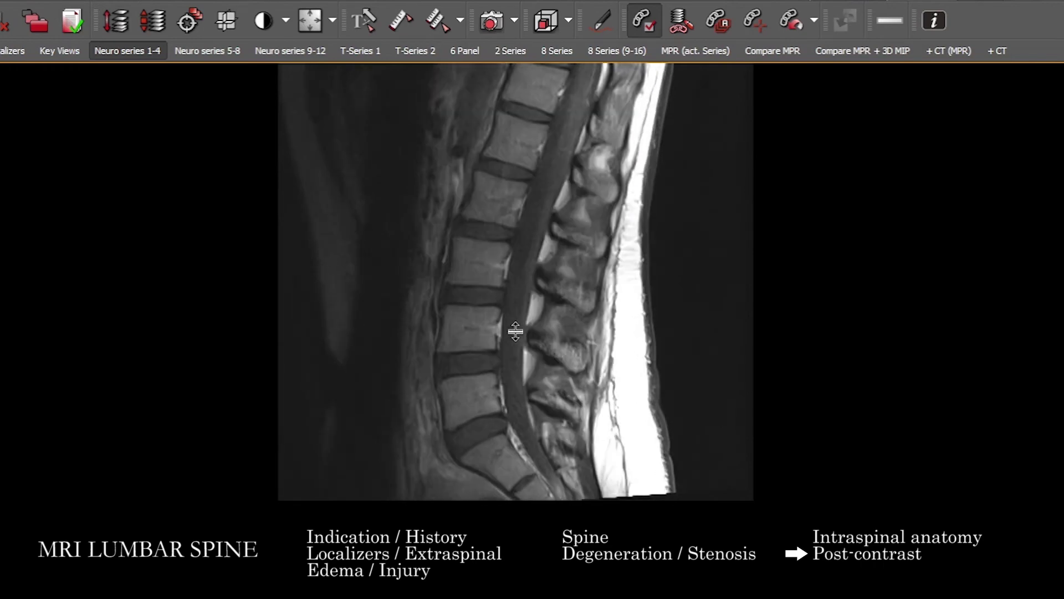
scroll(514, 332, down, 1)
scroll(514, 332, up, 1)
scroll(515, 334, down, 2)
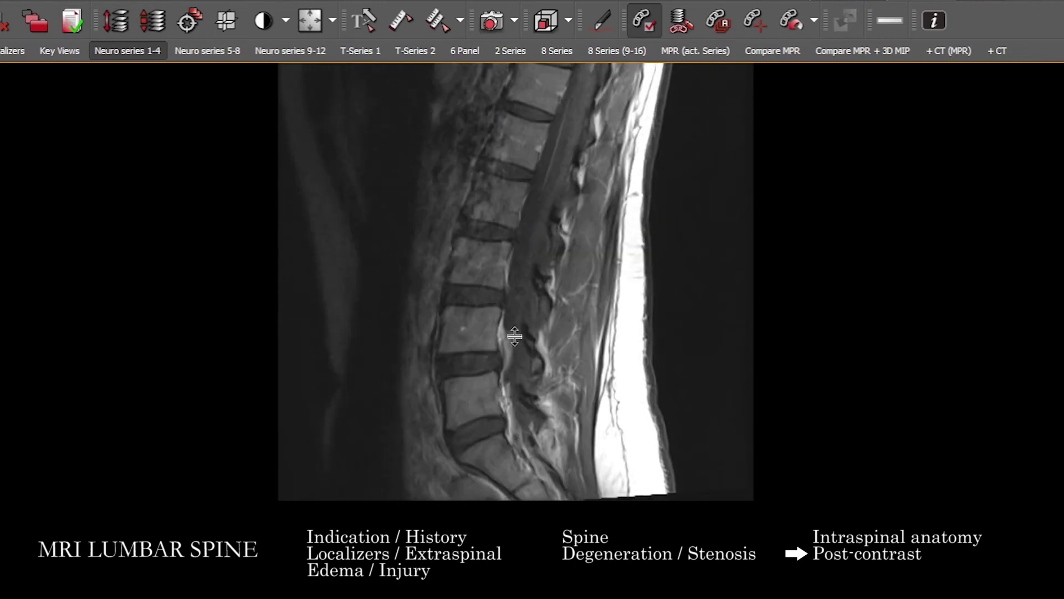
scroll(520, 221, down, 2)
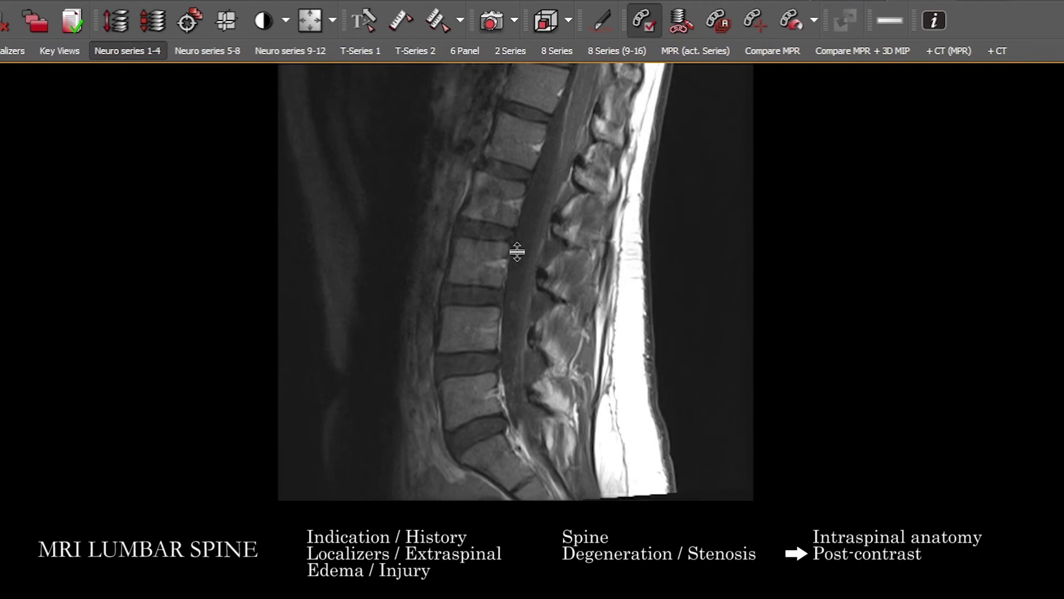